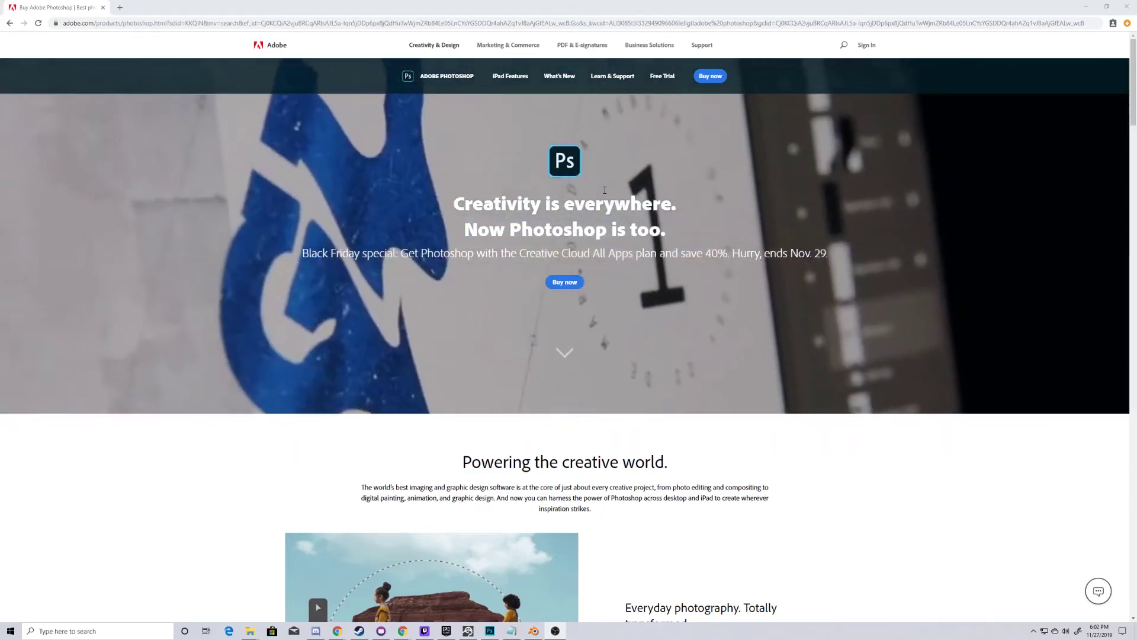
Look through the feature sections of Adobe's Photoshop product page.
scroll(584, 315, down, 5)
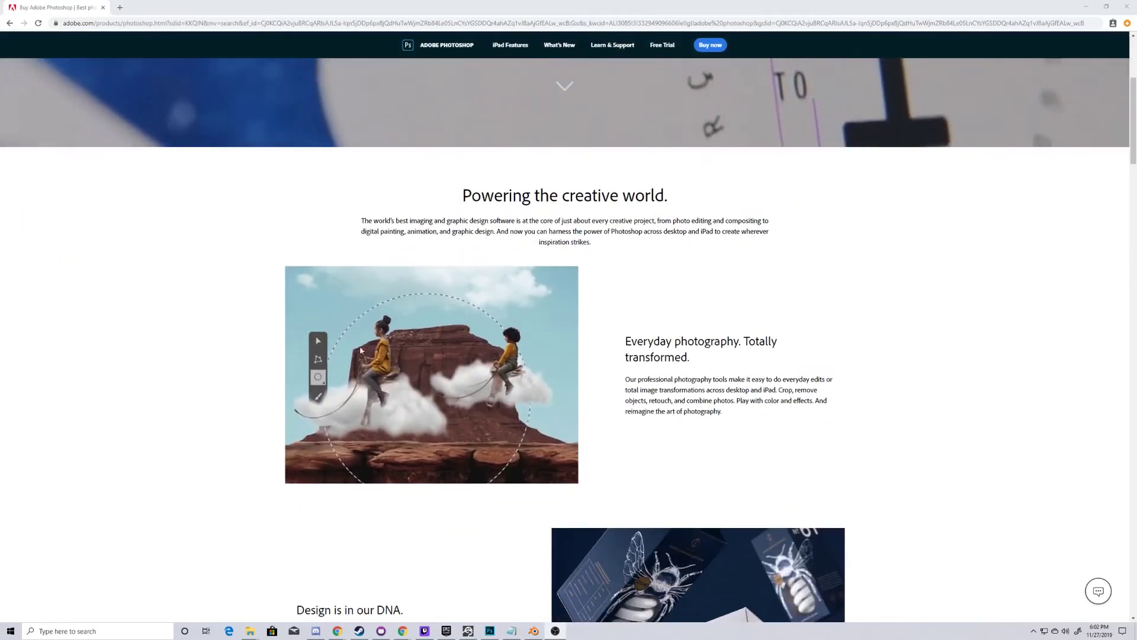
scroll(590, 389, down, 9)
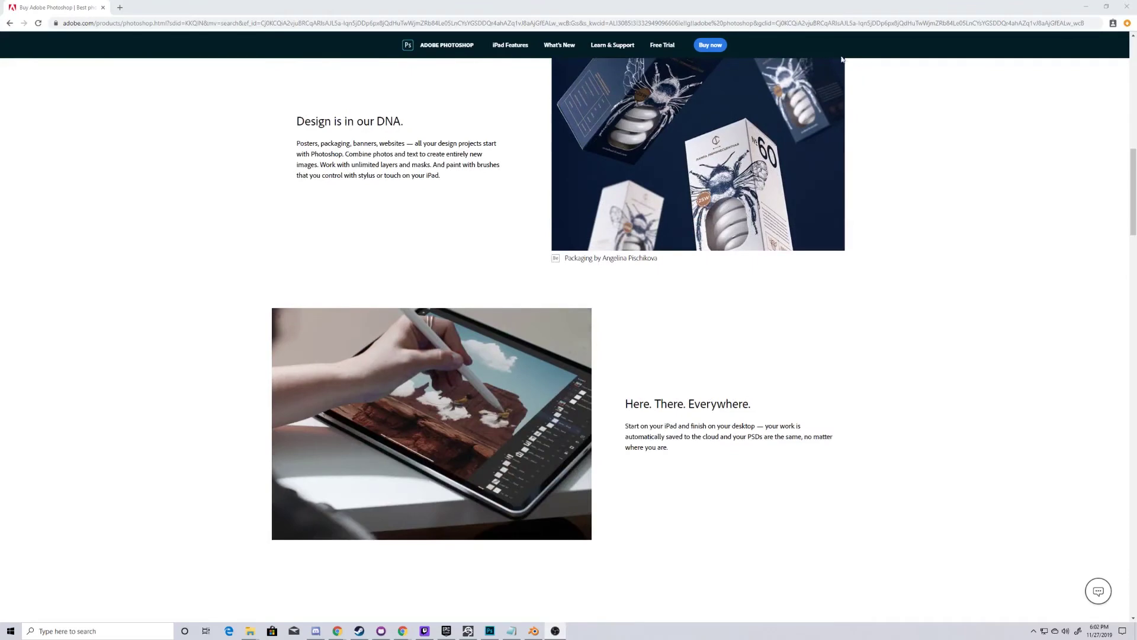
scroll(470, 339, down, 20)
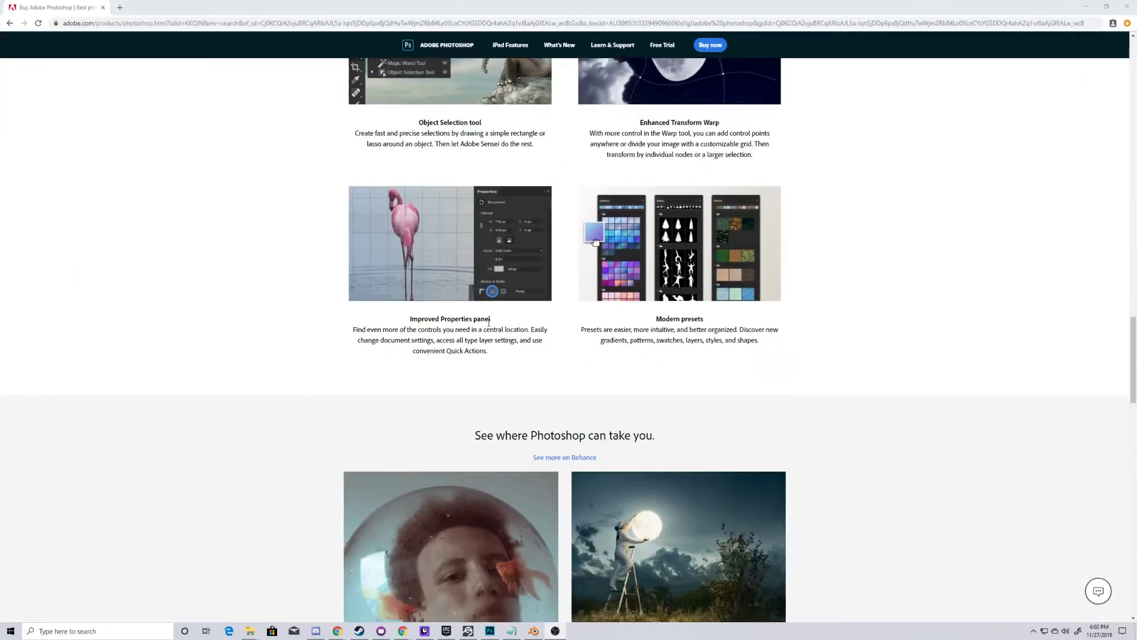
scroll(508, 329, down, 5)
scroll(506, 325, down, 2)
scroll(506, 324, down, 2)
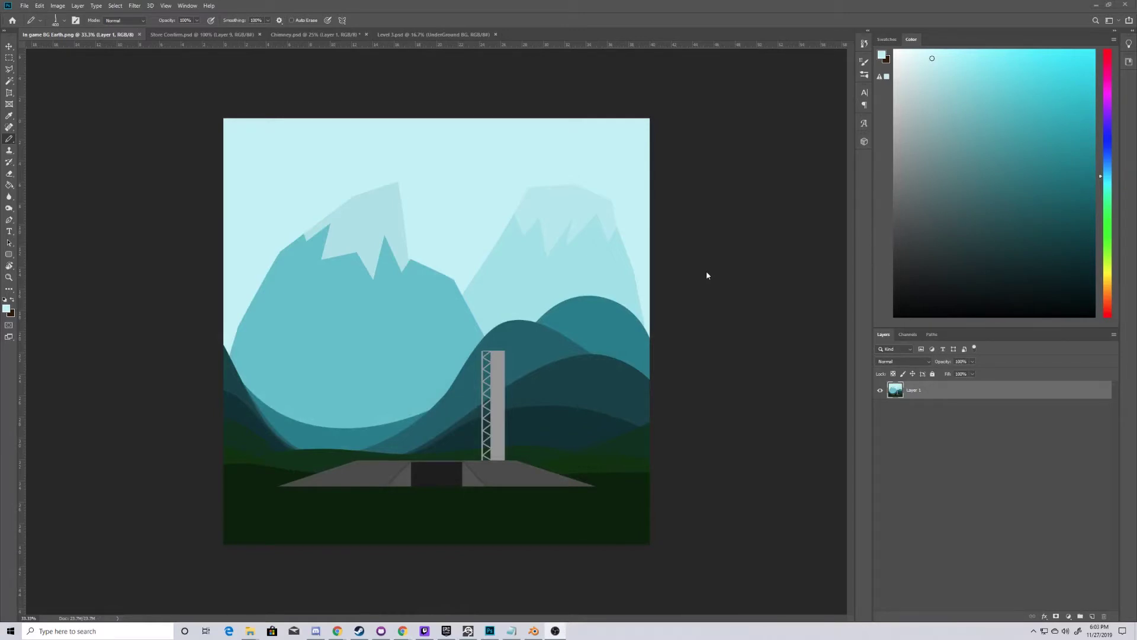
With the Curvature Pen tool, trace a flowing hill curve from the canvas's right edge down through the valley and past its left edge.
click(10, 221)
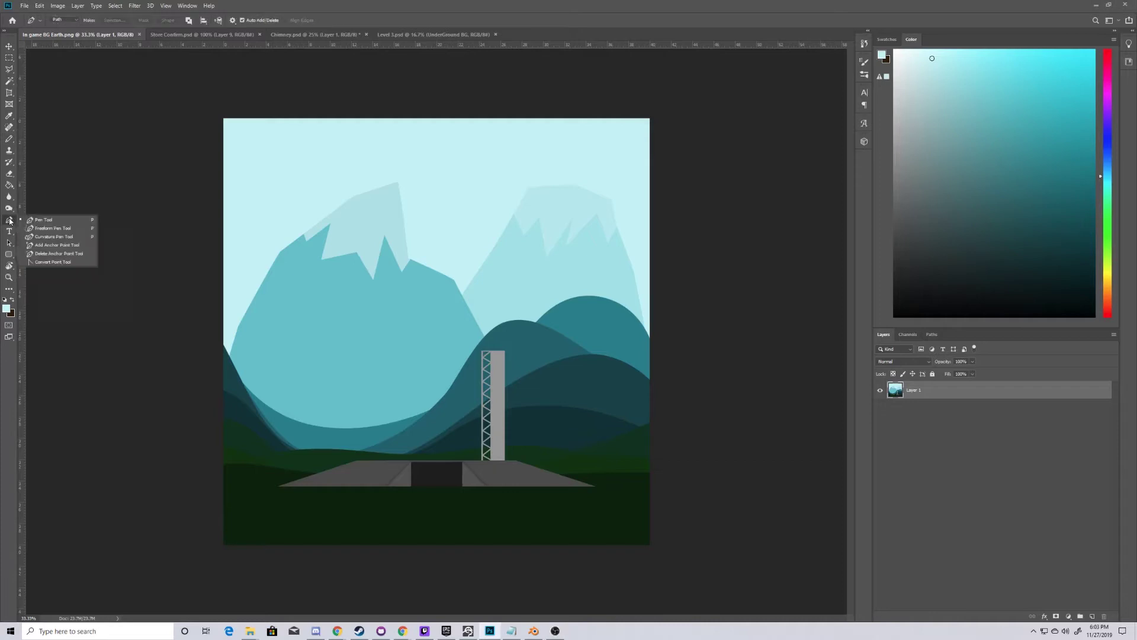
click(50, 237)
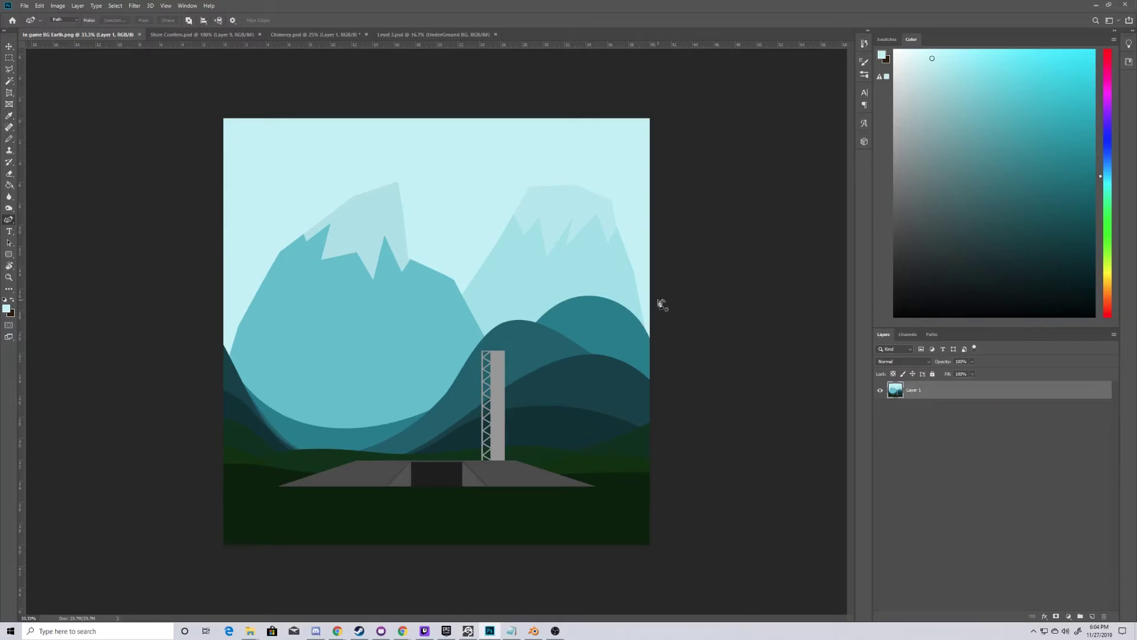
drag(663, 357, 533, 278)
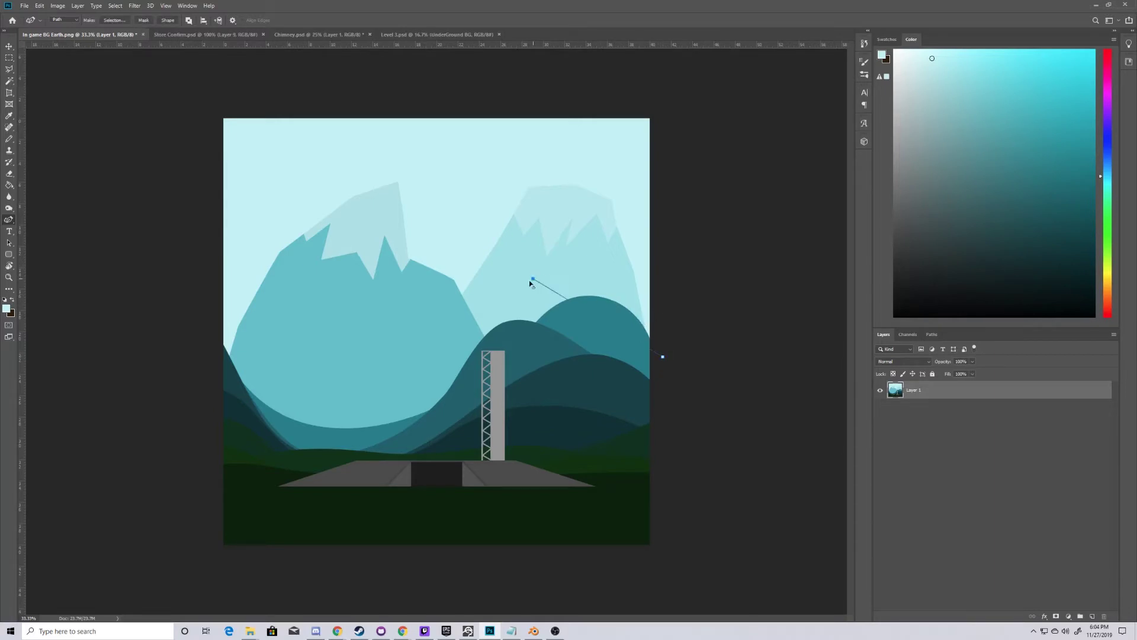
click(416, 373)
drag(334, 432, 192, 314)
With the Pen tool, add straight segments around the lower part of the canvas and close the hill path at its first anchor.
right_click(10, 223)
click(30, 223)
click(174, 528)
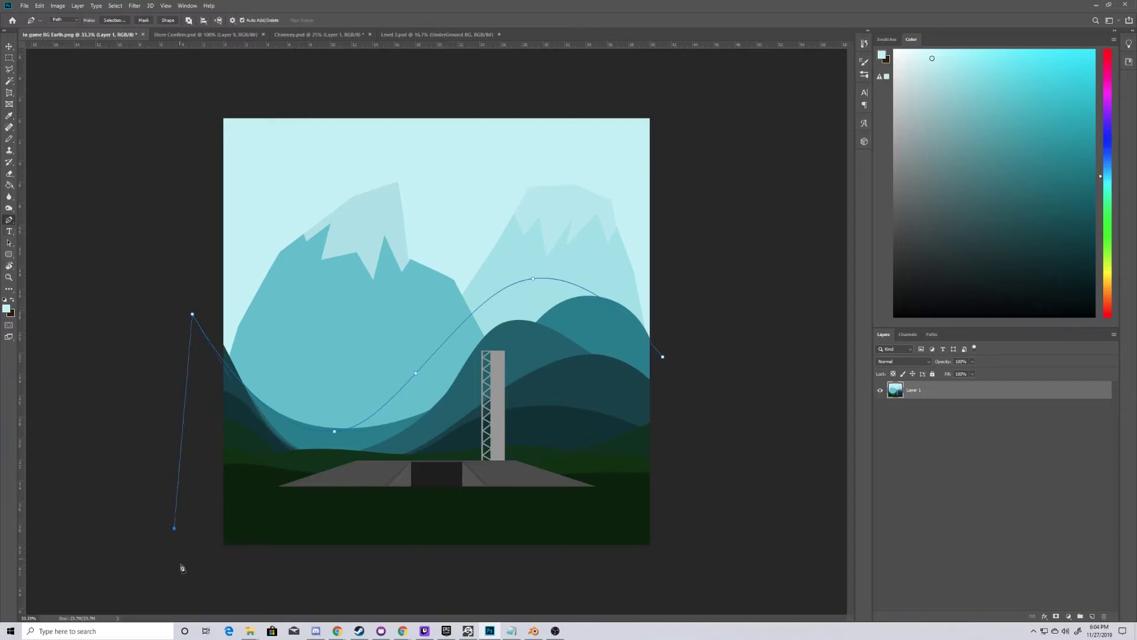
click(713, 497)
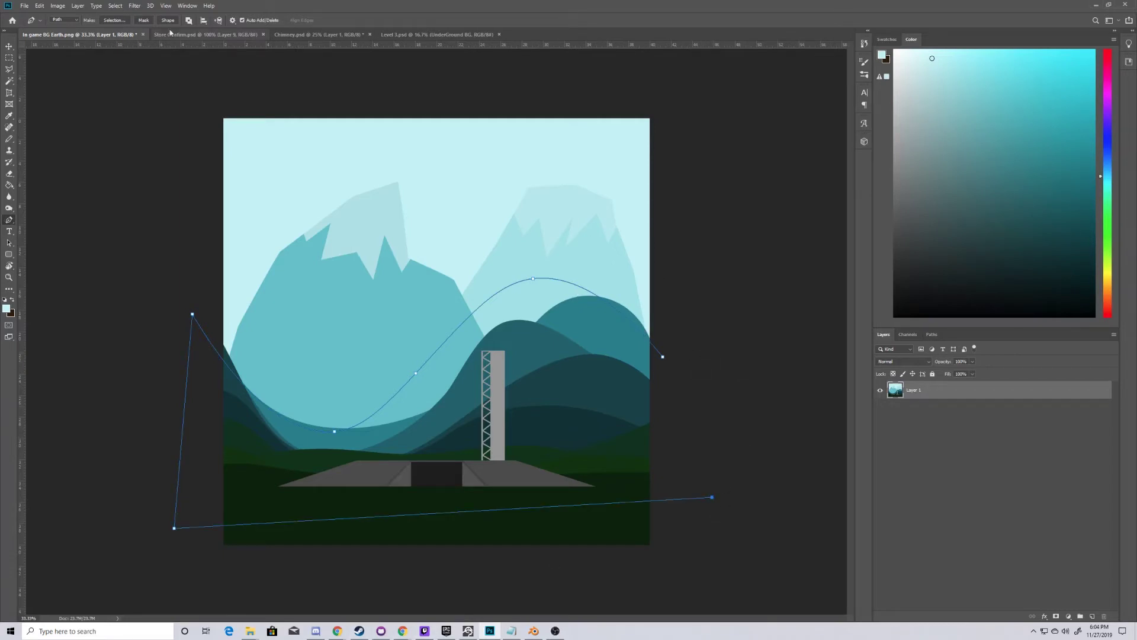
click(663, 356)
Convert the hill path to a new anti-aliased selection with 0 px feather and paint inside it with the light cyan Pencil.
click(115, 20)
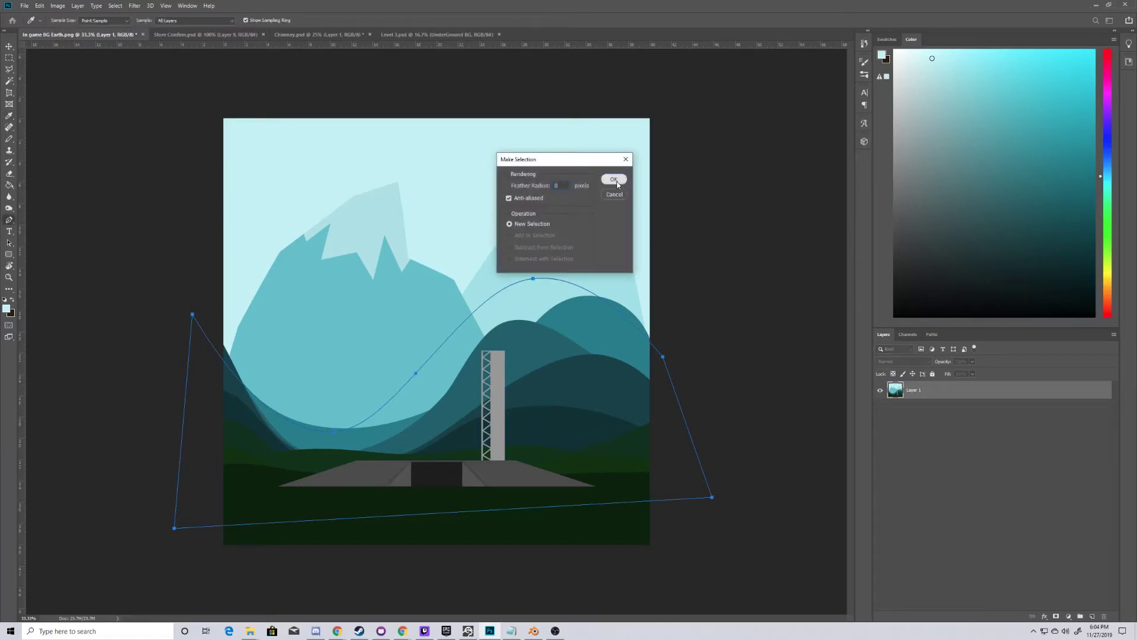
click(613, 179)
key(b)
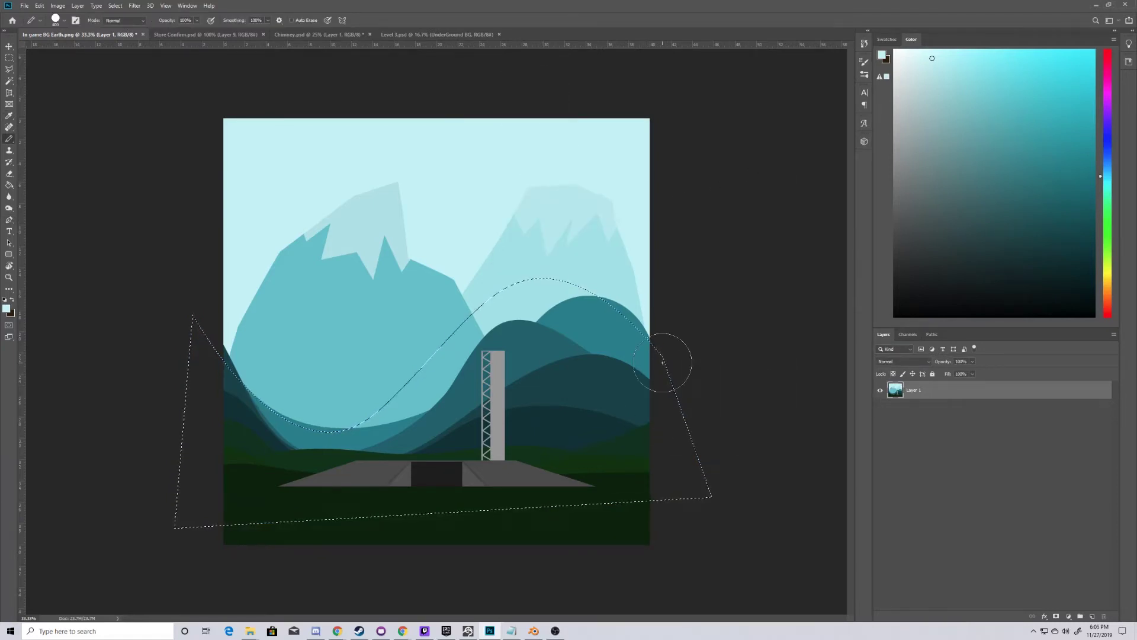
mouse_move(662, 362)
mouse_down()
mouse_move(610, 307)
mouse_move(555, 302)
mouse_move(321, 424)
mouse_move(266, 418)
mouse_move(226, 360)
mouse_move(252, 457)
mouse_move(493, 462)
mouse_move(596, 321)
mouse_move(532, 329)
mouse_up()
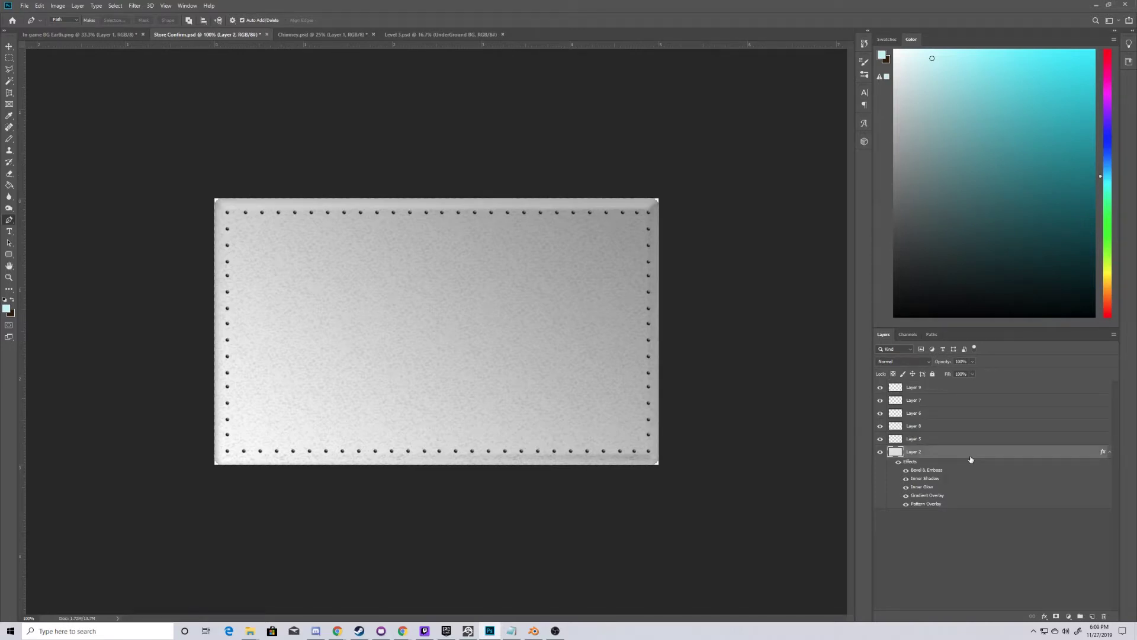
Turn off Layer 2's Bevel & Emboss, Inner Shadow, Inner Glow, Gradient Overlay and Pattern Overlay effects in its layer style.
double_click(971, 459)
drag(766, 126, 641, 129)
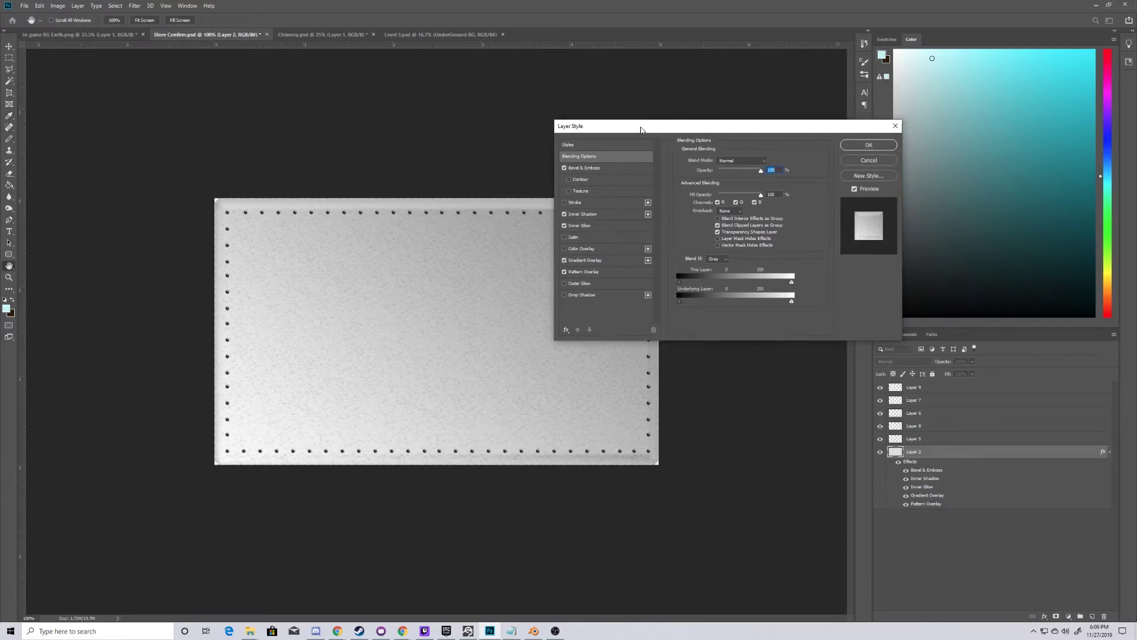
click(564, 168)
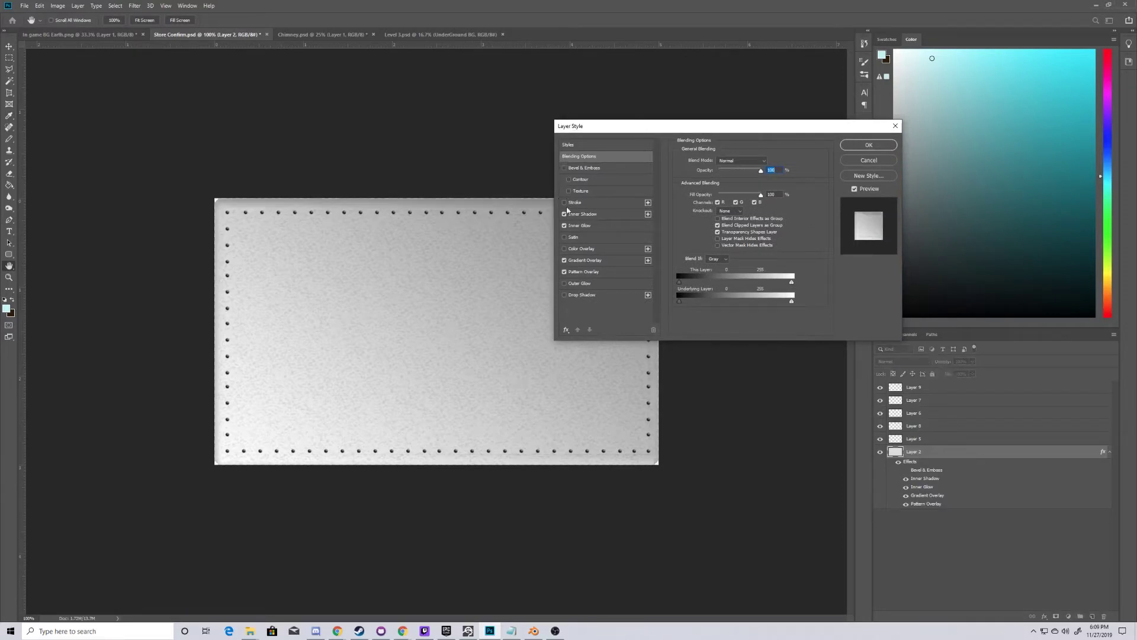
click(564, 214)
click(564, 226)
click(564, 260)
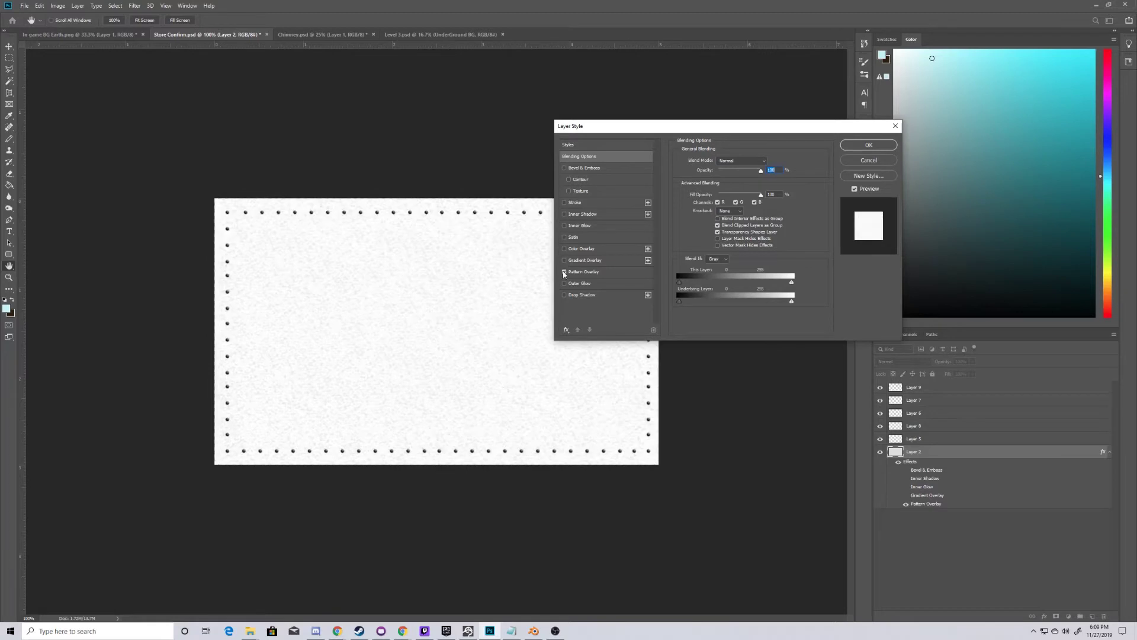
click(564, 272)
drag(654, 127, 791, 136)
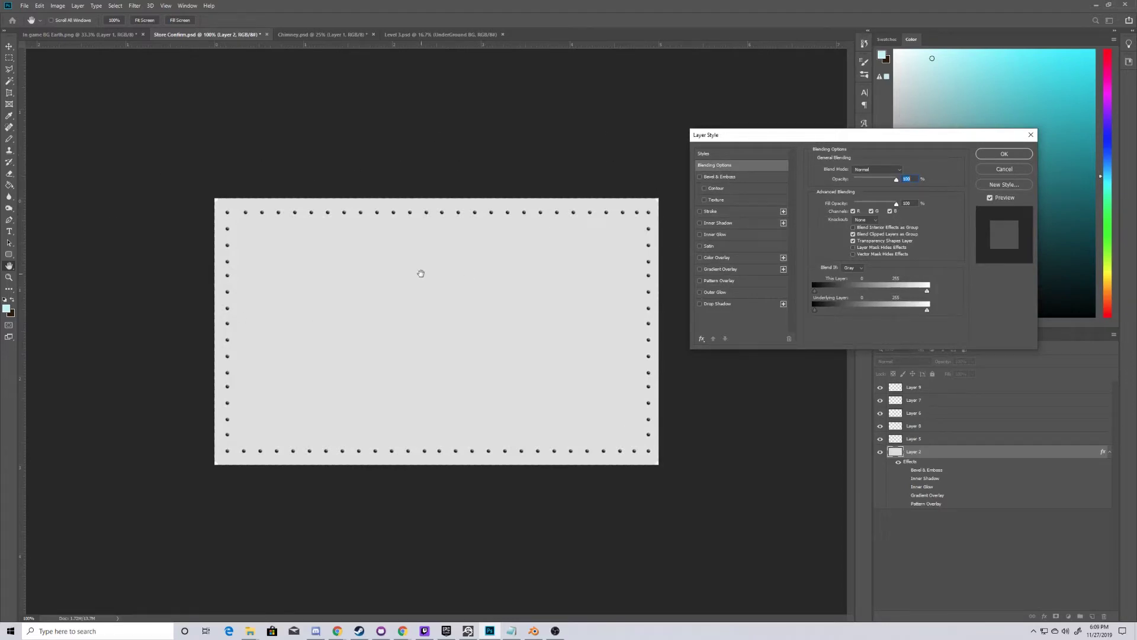
Re-enable Layer 2's Pattern Overlay, Gradient Overlay, Inner Glow, Inner Shadow and Bevel & Emboss one at a time.
click(699, 281)
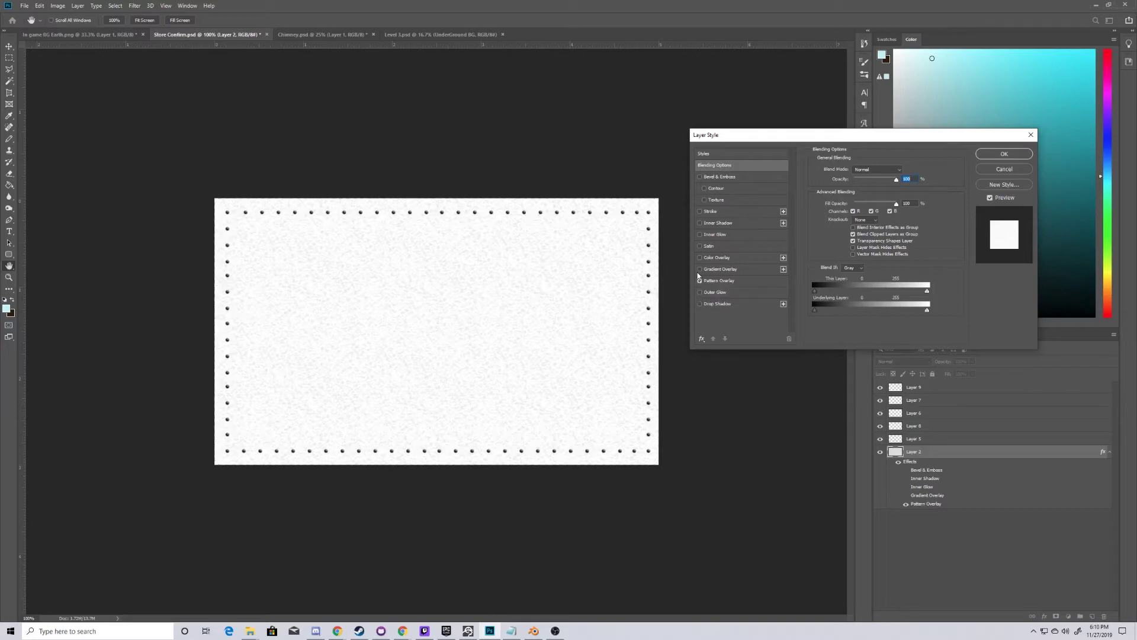
click(699, 269)
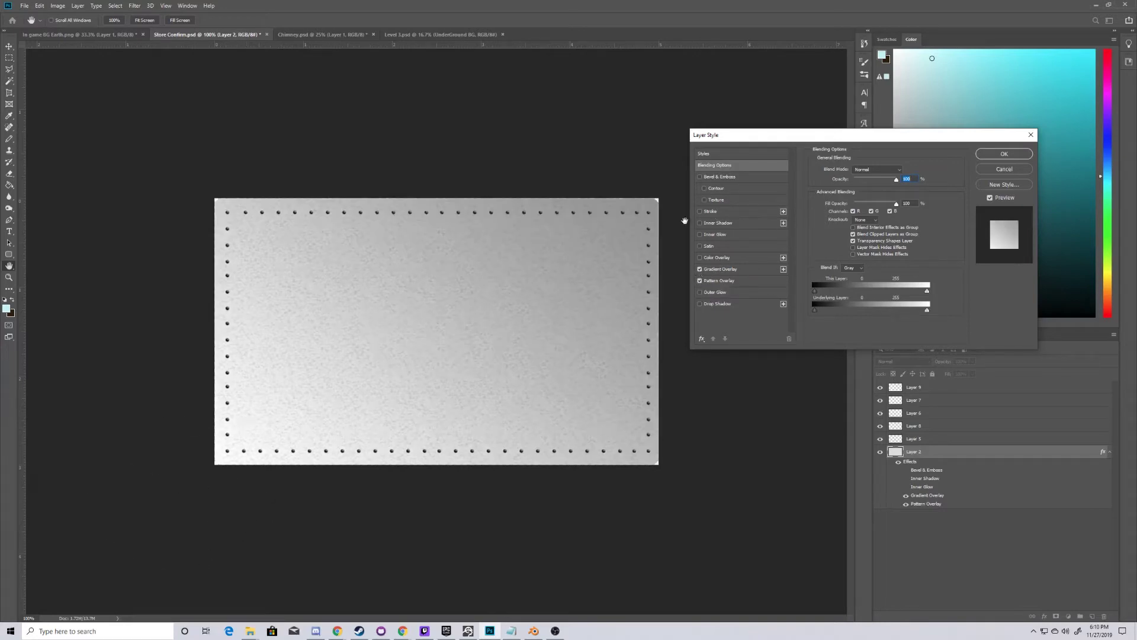
click(700, 235)
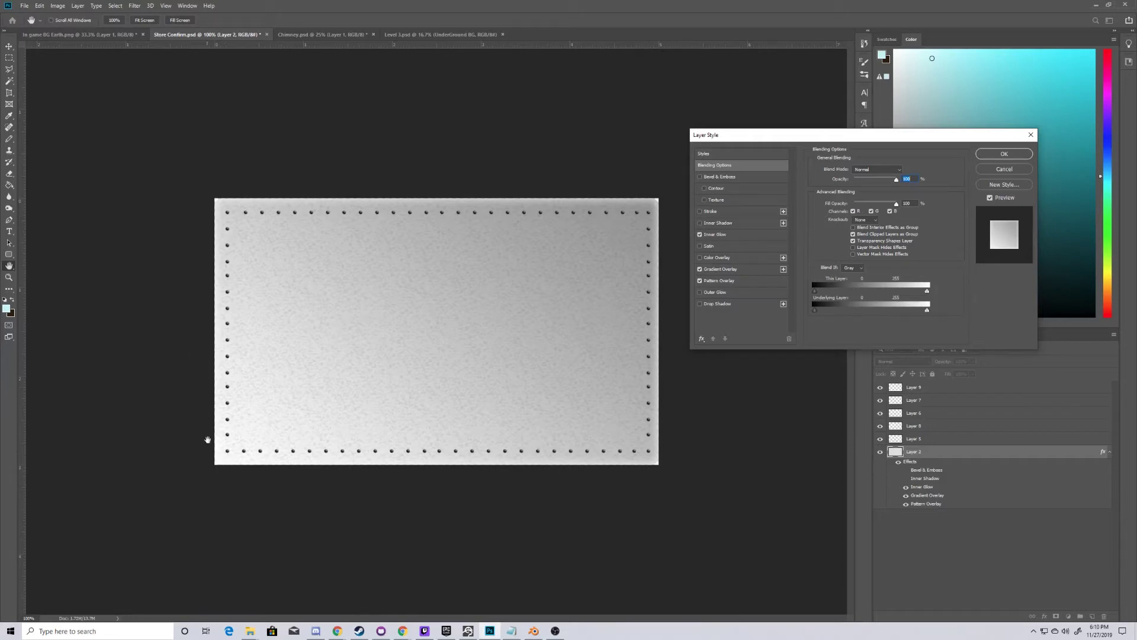
click(700, 223)
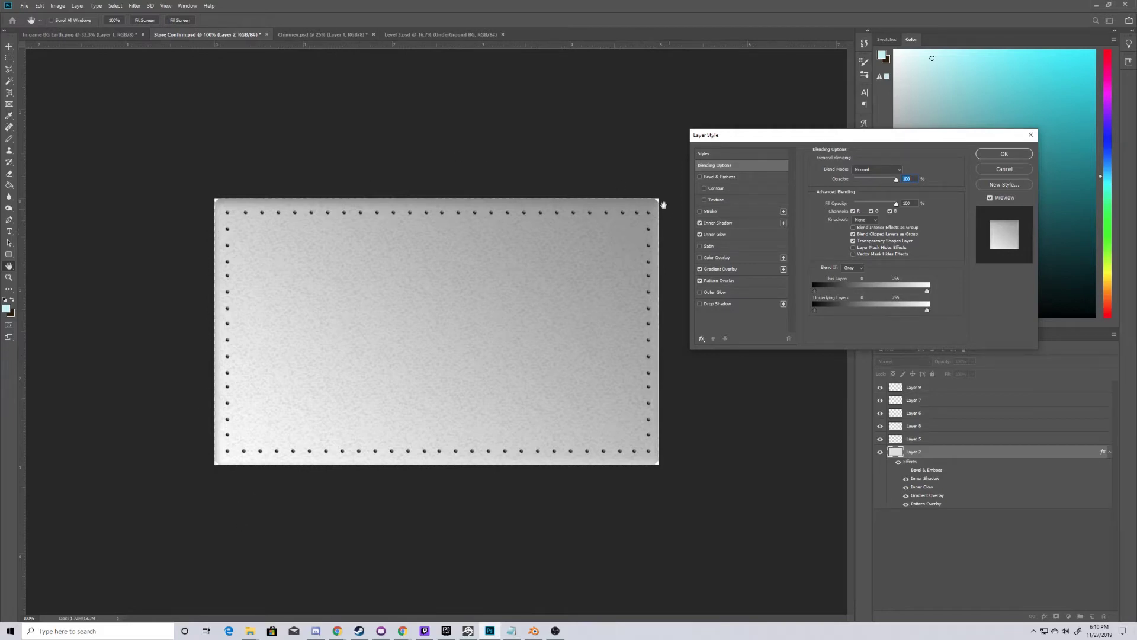
click(699, 176)
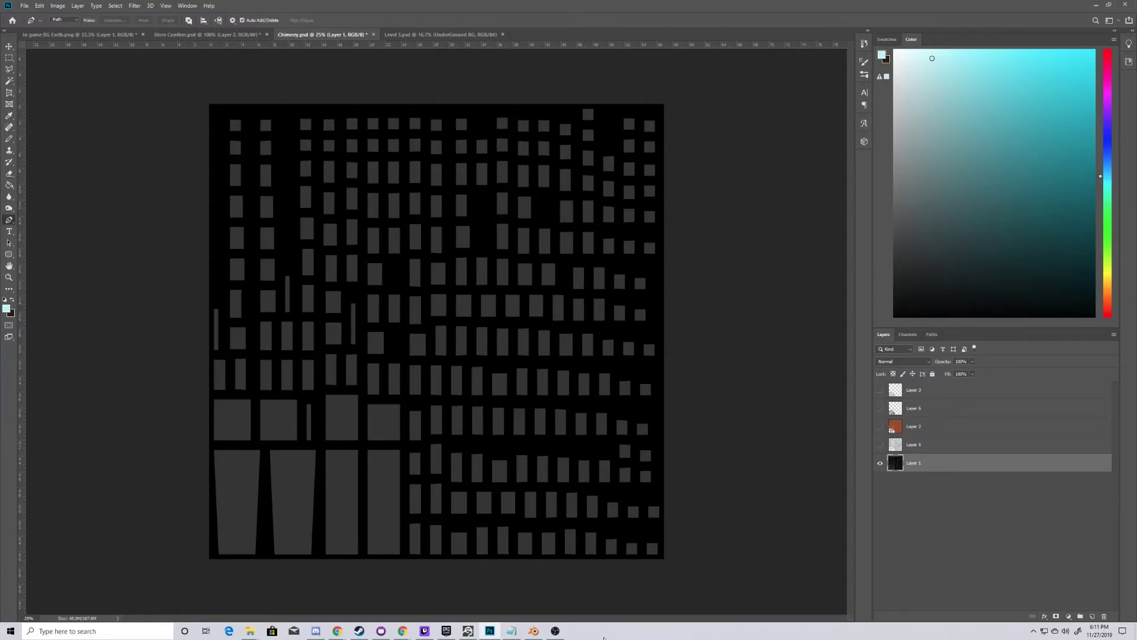
Switch to Blender and examine the textured brick chimney up close, trying a move along the X axis.
click(533, 633)
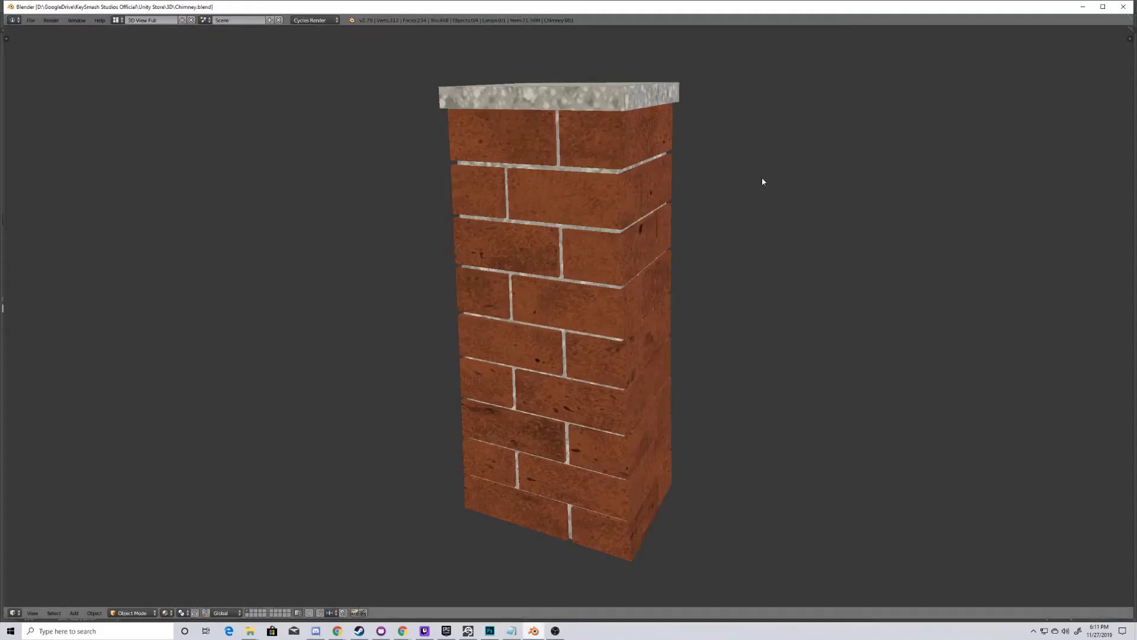
right_click(670, 112)
key(g)
key(x)
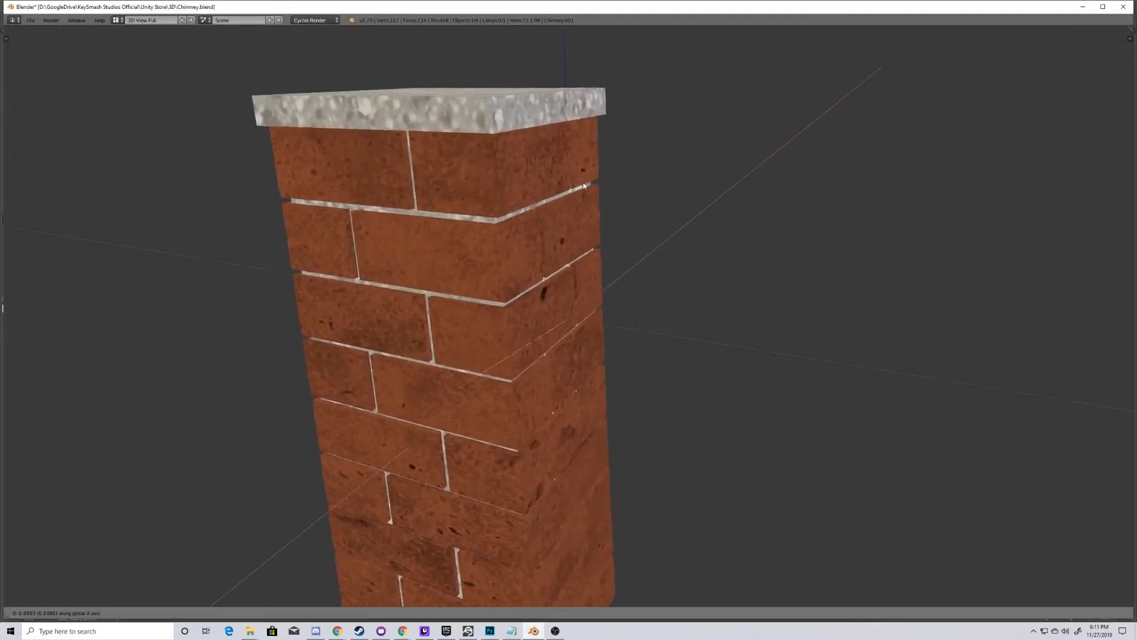
right_click(681, 181)
drag(711, 203, 412, 215)
scroll(411, 215, up, 1)
Switch to Photoshop and use the Magic Wand to select individual square UV islands in the chimney layout.
click(491, 635)
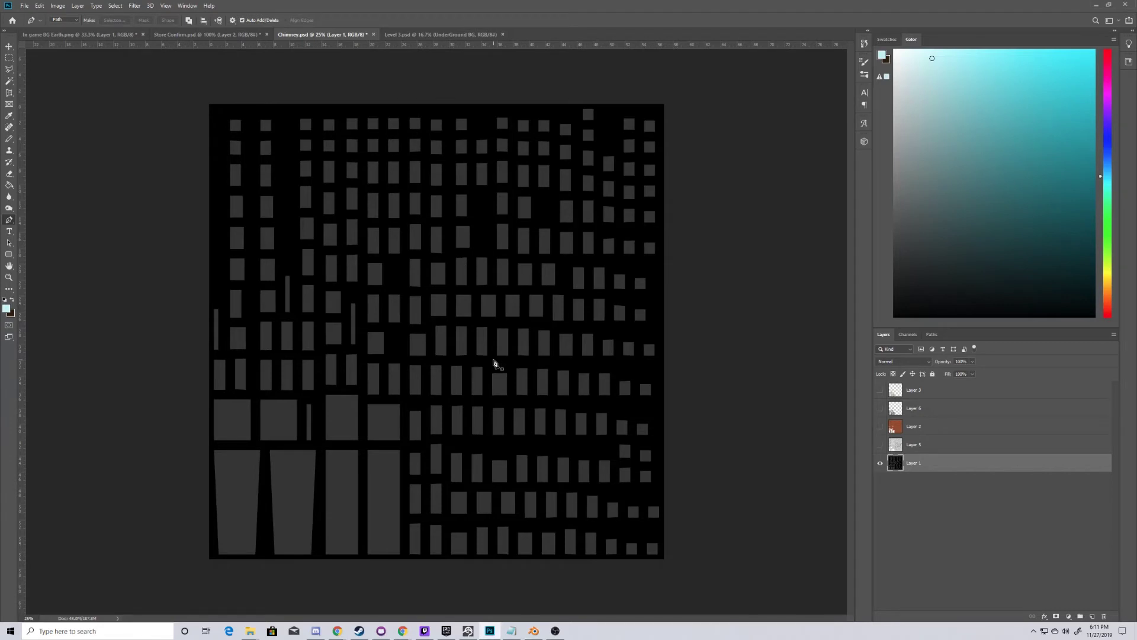
key(w)
click(393, 433)
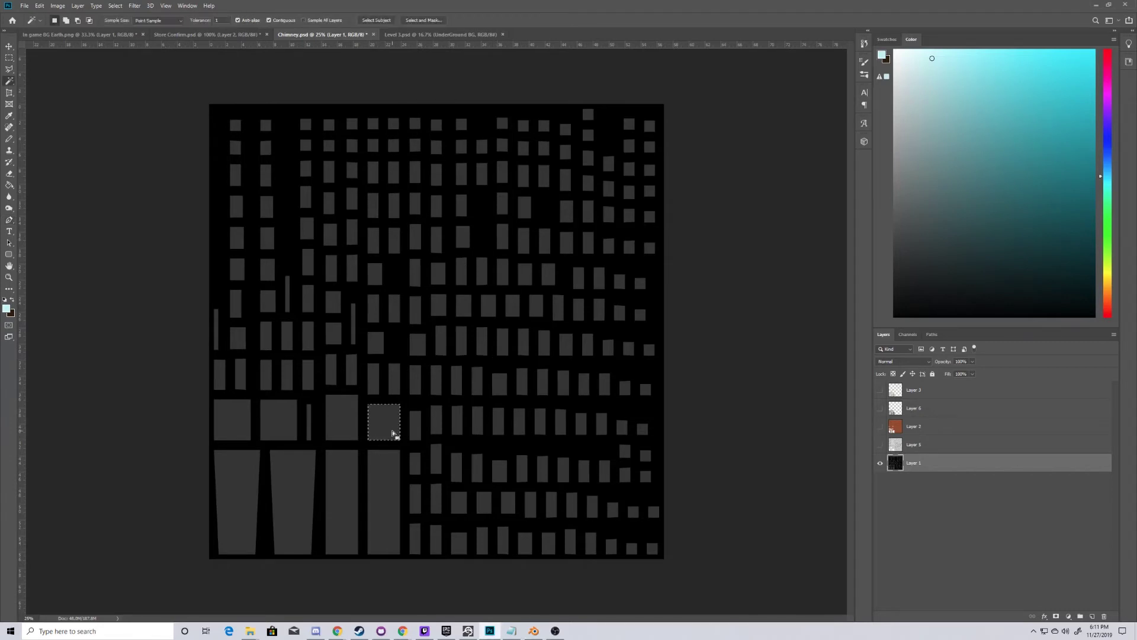
click(347, 421)
click(284, 420)
Show Layer 3 with the mortar fills and Layer 2 with the brick color over the UV layout.
click(879, 390)
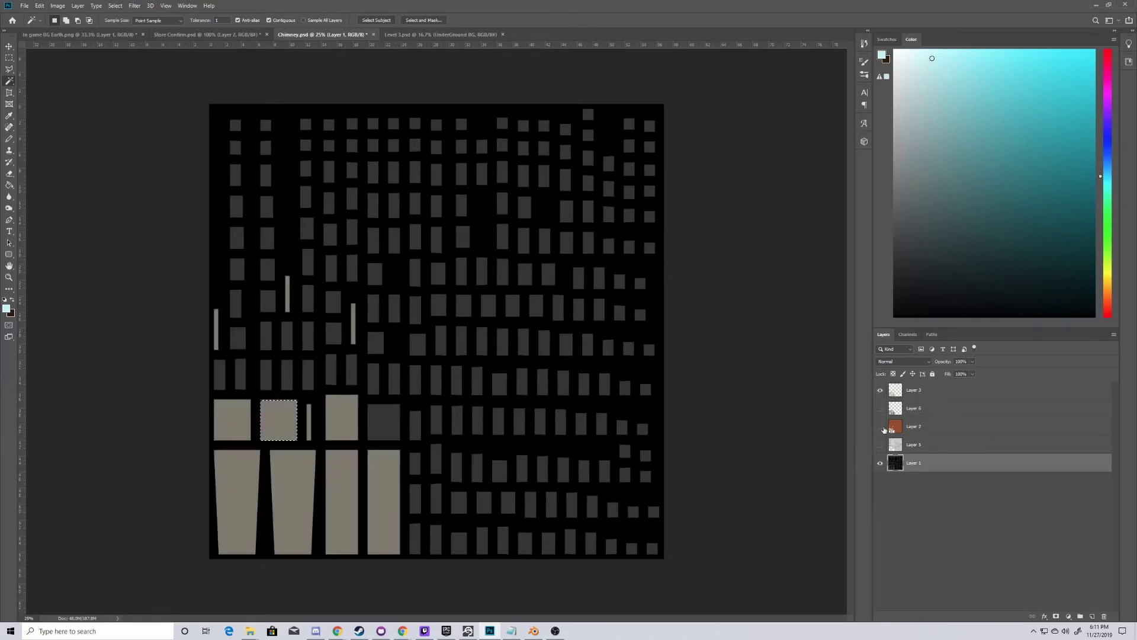
click(881, 427)
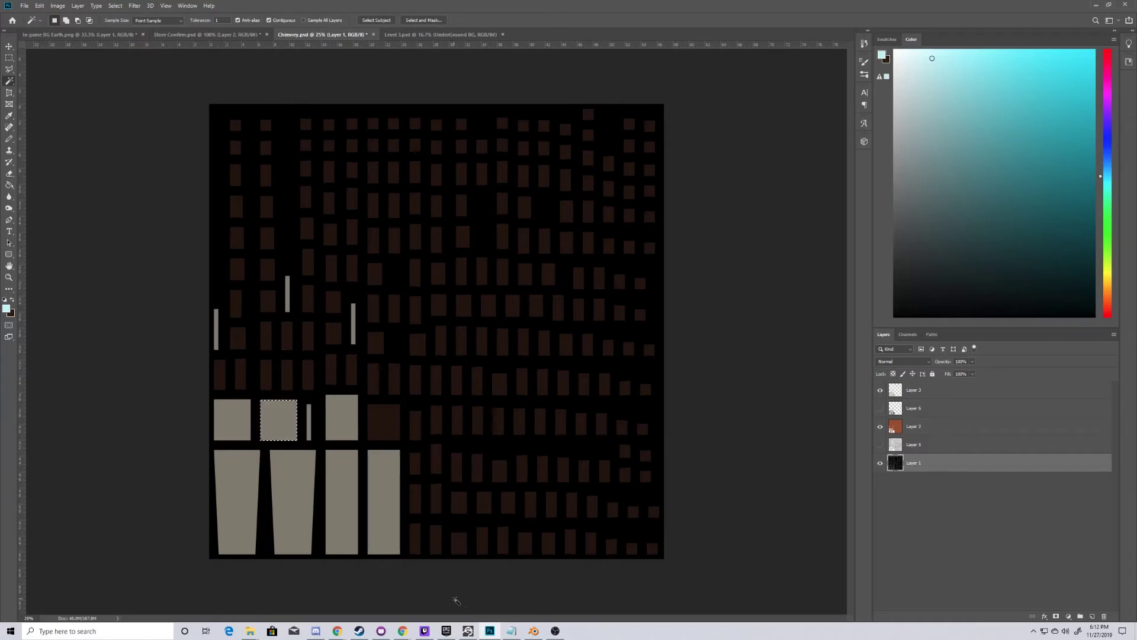
Switch to Blender and examine the chimney's brick and mortar texture from the front.
click(534, 631)
drag(670, 266, 578, 255)
scroll(577, 255, up, 2)
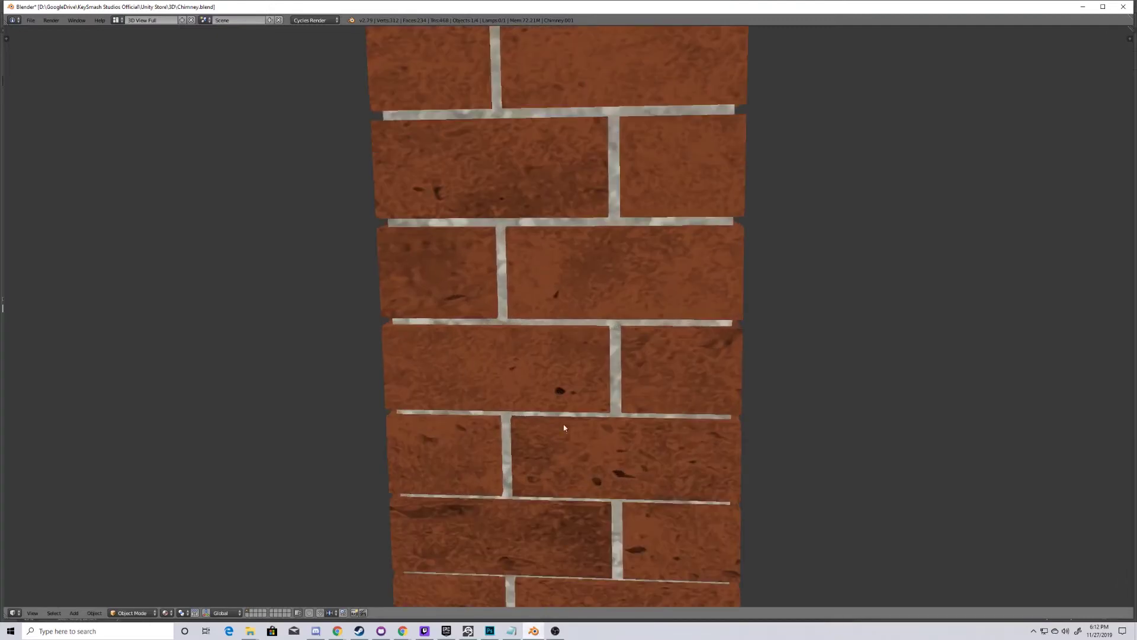
Switch to Photoshop, show the concrete texture on Layer 5 beneath the brick color, and make that layer active.
click(500, 632)
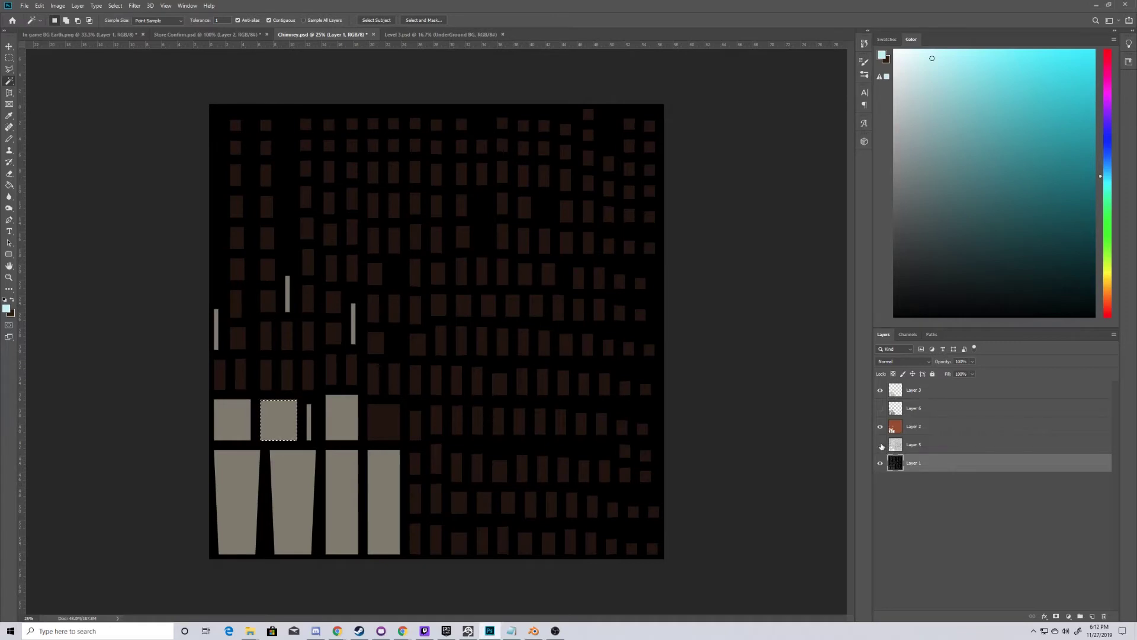
click(880, 445)
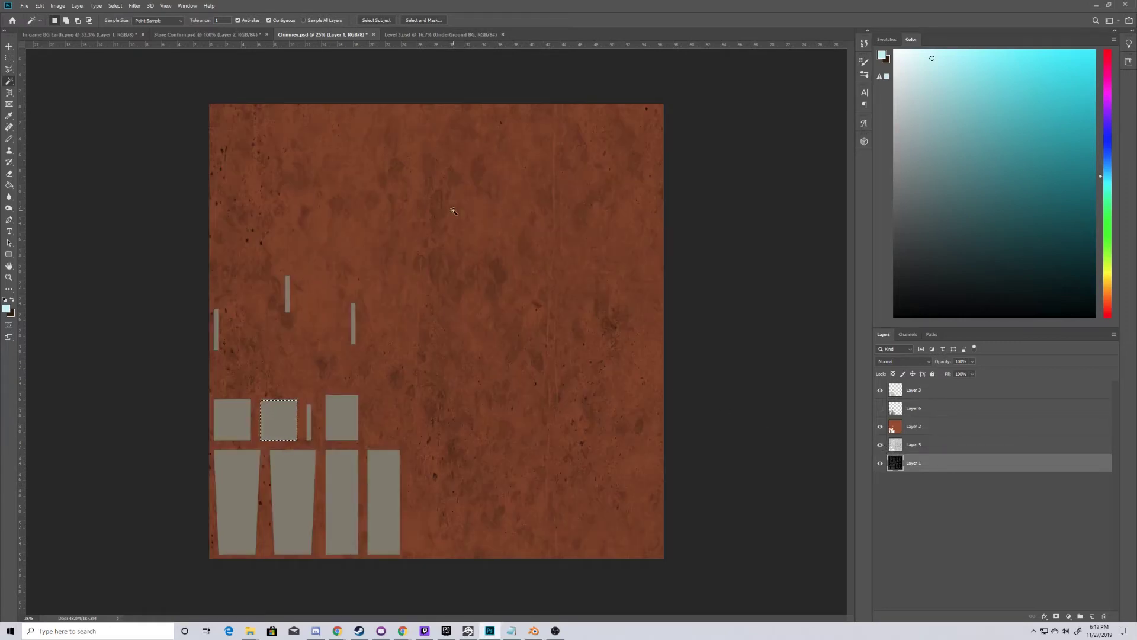
click(912, 426)
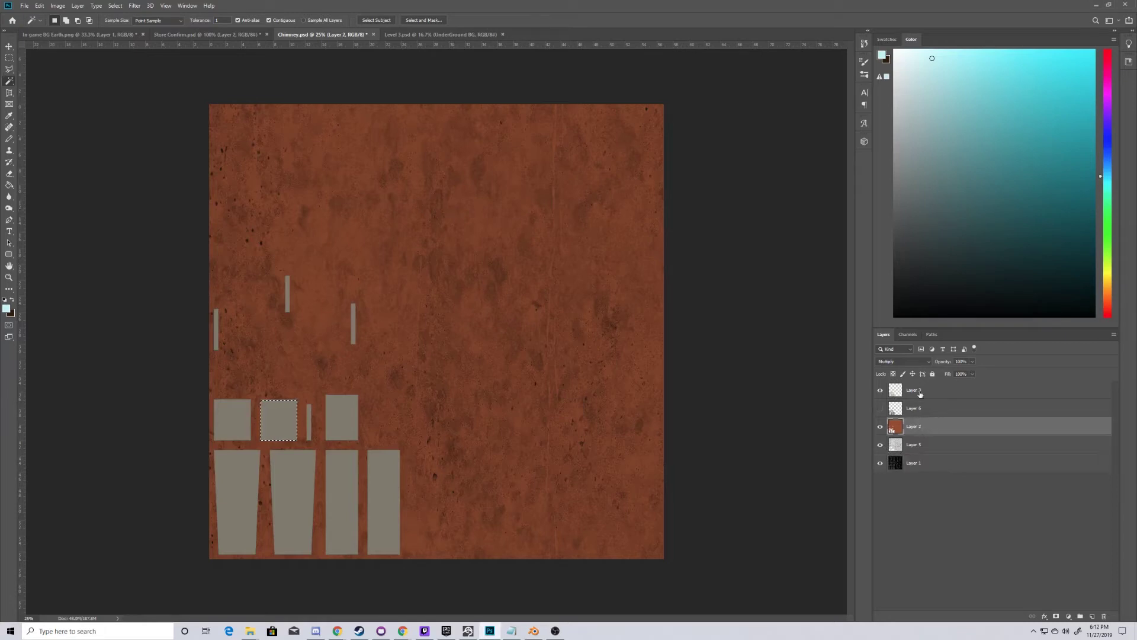
click(913, 448)
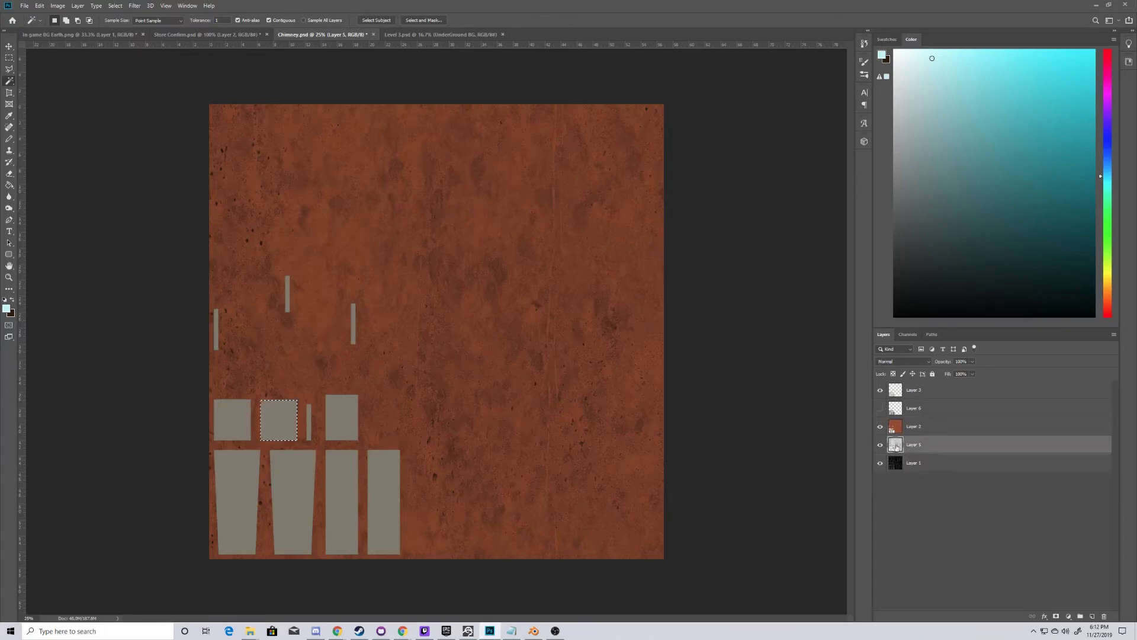
Hide and show Layer 2 to compare the concrete texture with and without the brick color, leaving Layer 2 active.
click(881, 427)
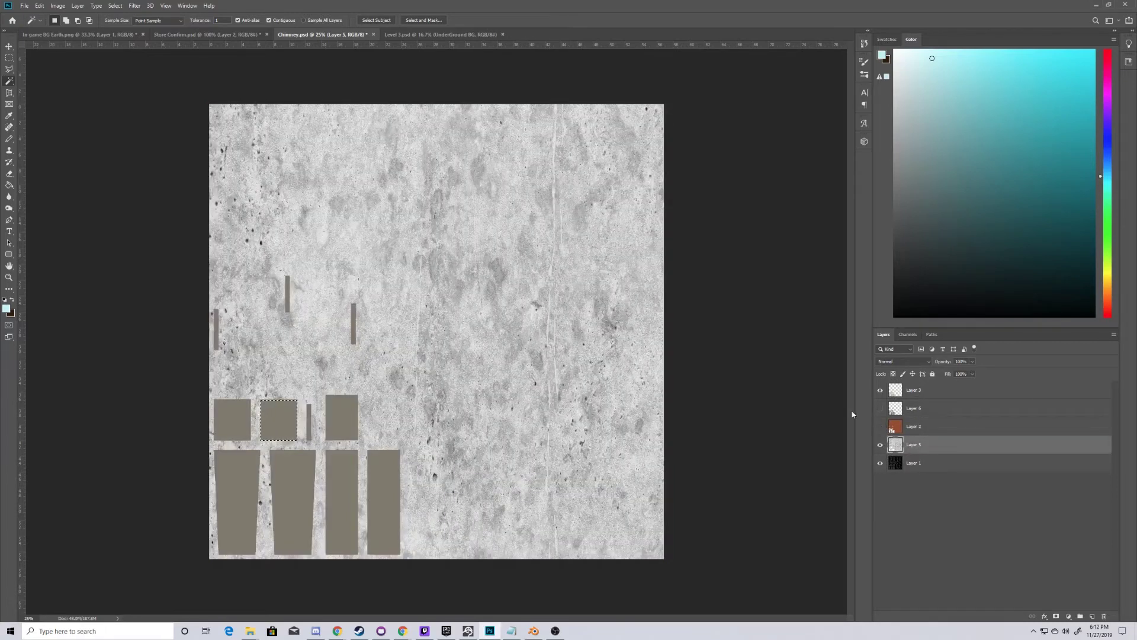
click(880, 427)
click(936, 430)
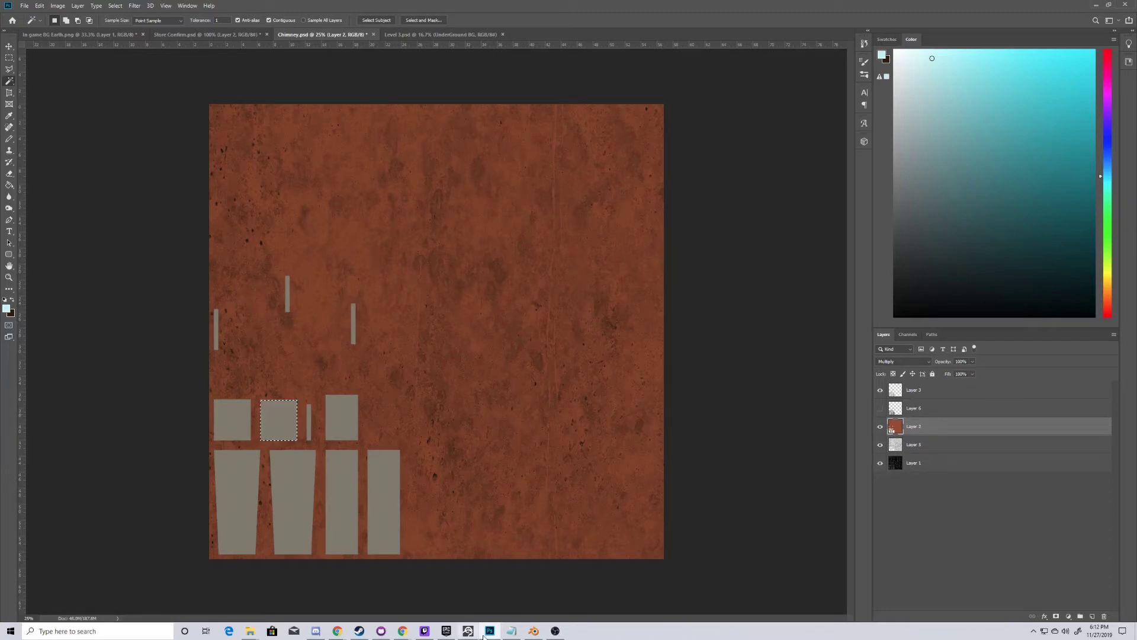
Orbit the chimney in Blender to inspect its mortar, and show Layer 6's speckled texture in Photoshop with the selection cleared.
click(536, 632)
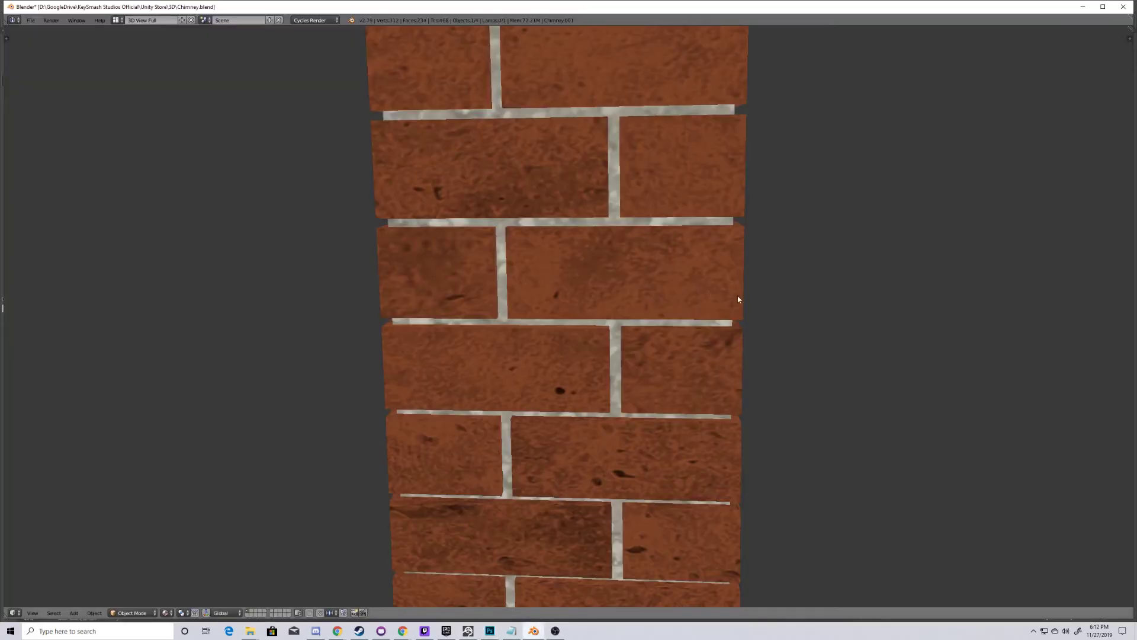
drag(738, 296, 601, 321)
click(880, 408)
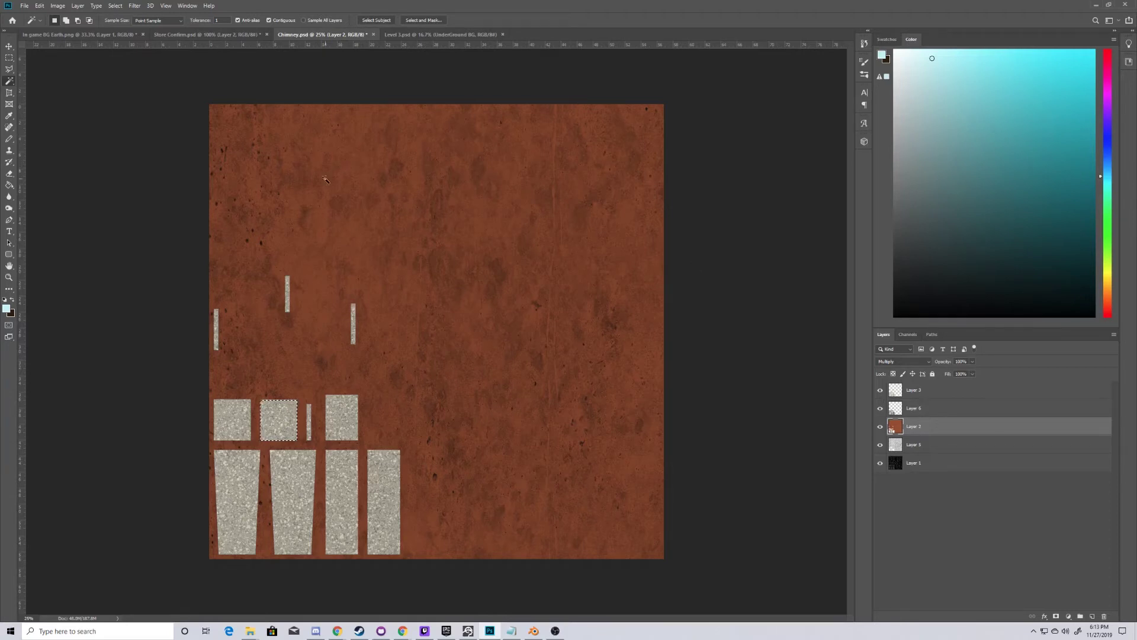
key(ctrl+d)
Switch to Blender and examine the whole chimney with its brick sides and speckled cap.
click(540, 632)
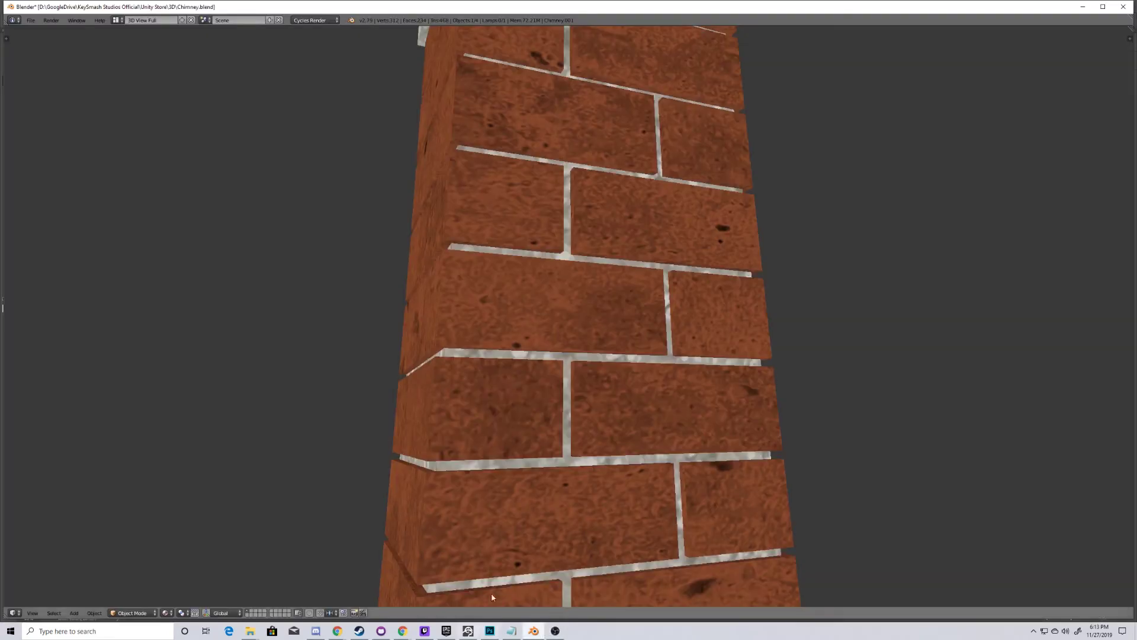
drag(782, 166, 532, 183)
scroll(716, 224, down, 4)
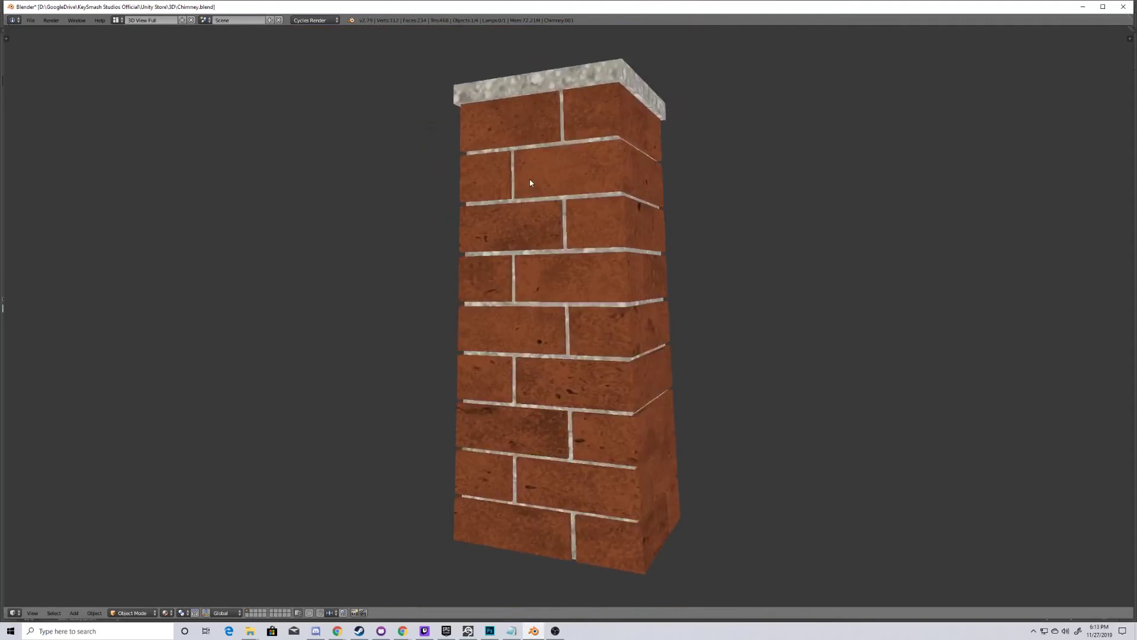
Switch to Photoshop and toggle the visibility of Layer 5, Layer 2, Layer 6 and Layer 3 in the chimney document.
click(490, 631)
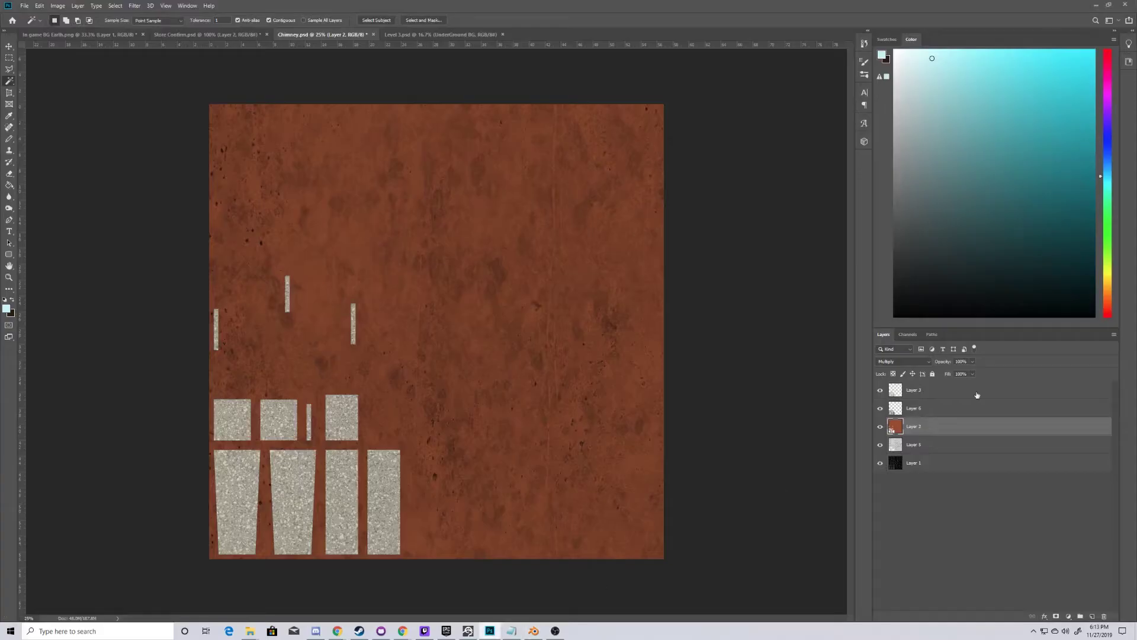
click(881, 446)
click(881, 427)
click(880, 410)
click(881, 391)
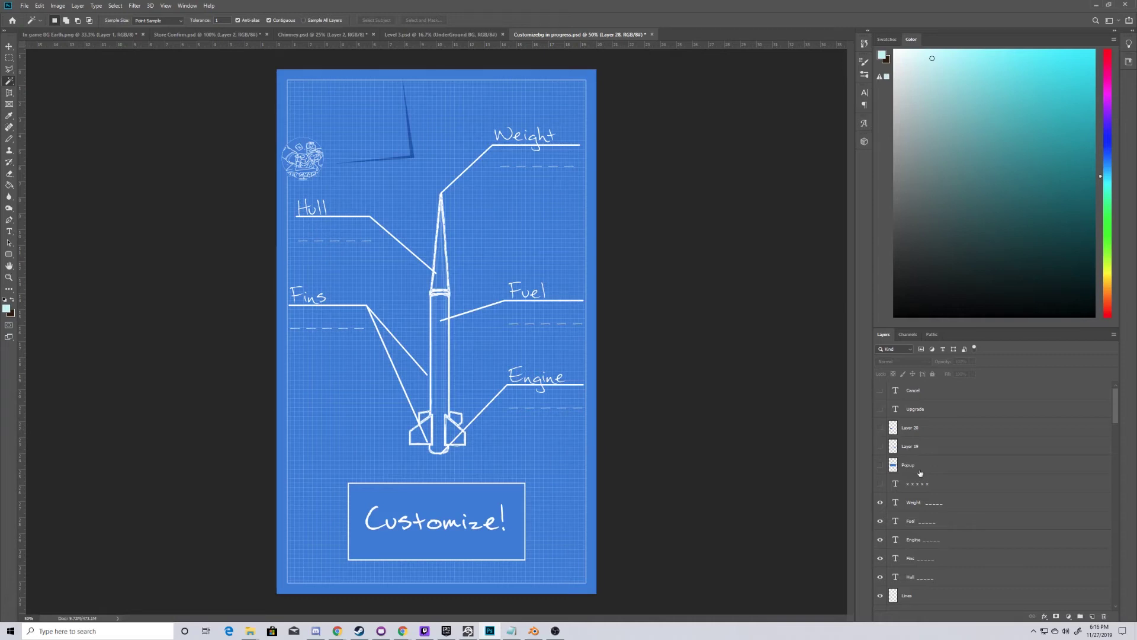
Look through the full layer stack of the blueprint-style rocket customization screen.
scroll(1031, 491, down, 5)
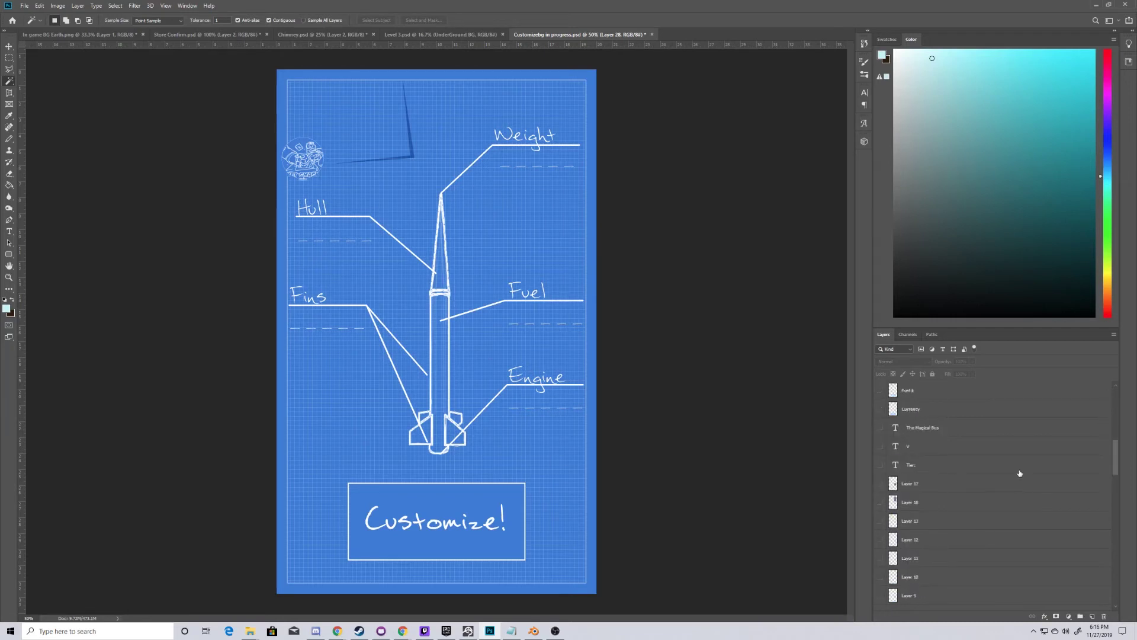
scroll(1020, 473, down, 10)
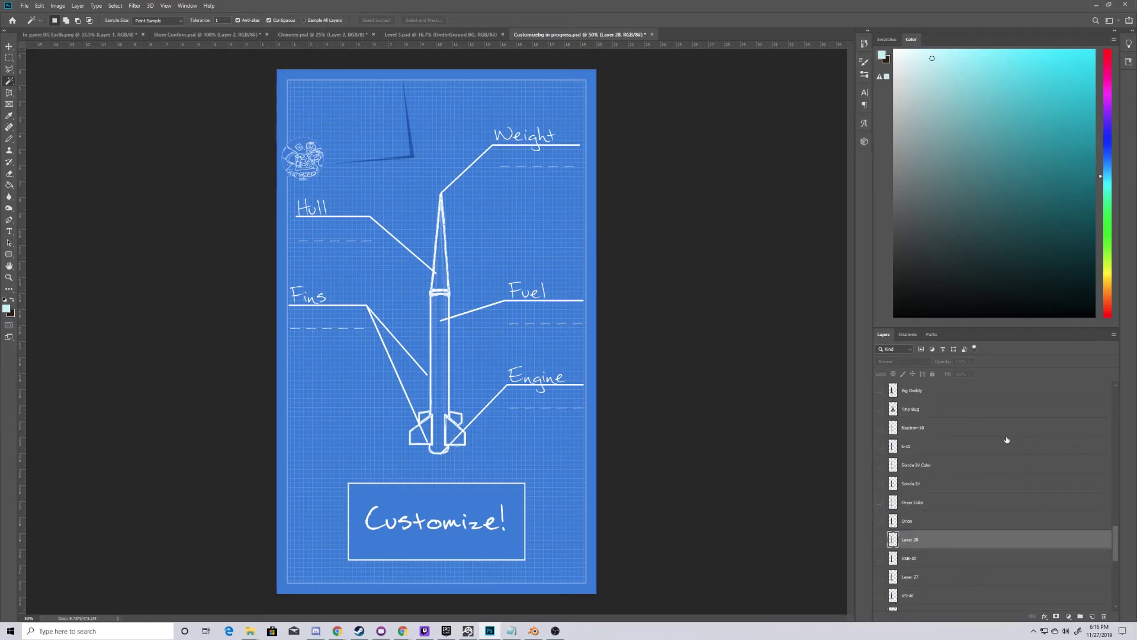
scroll(1006, 441, down, 5)
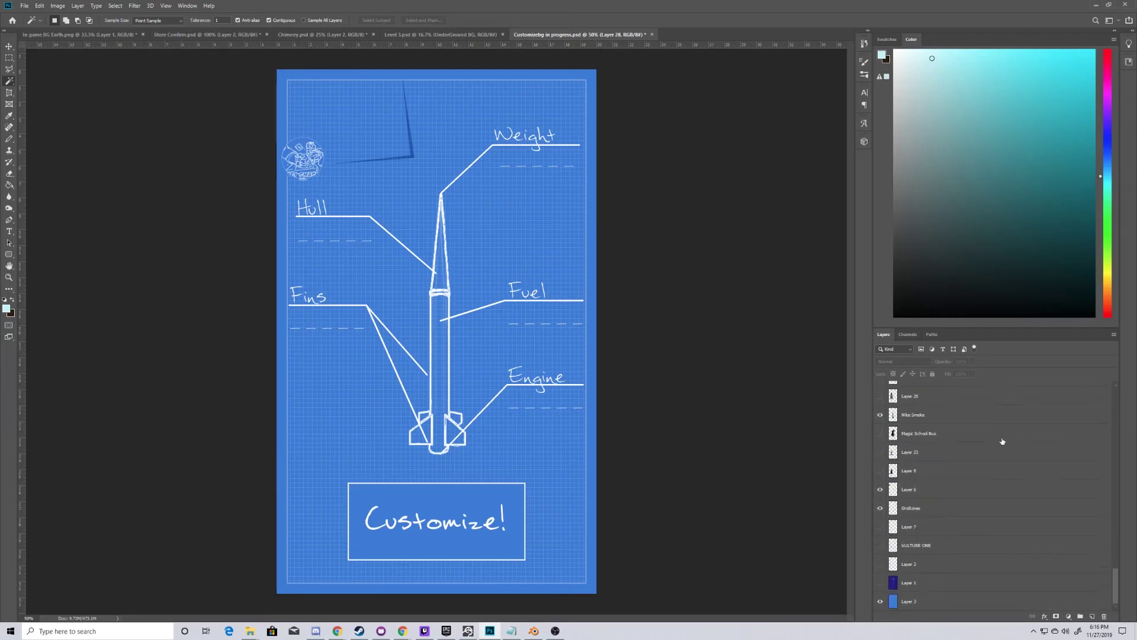
scroll(1002, 442, up, 5)
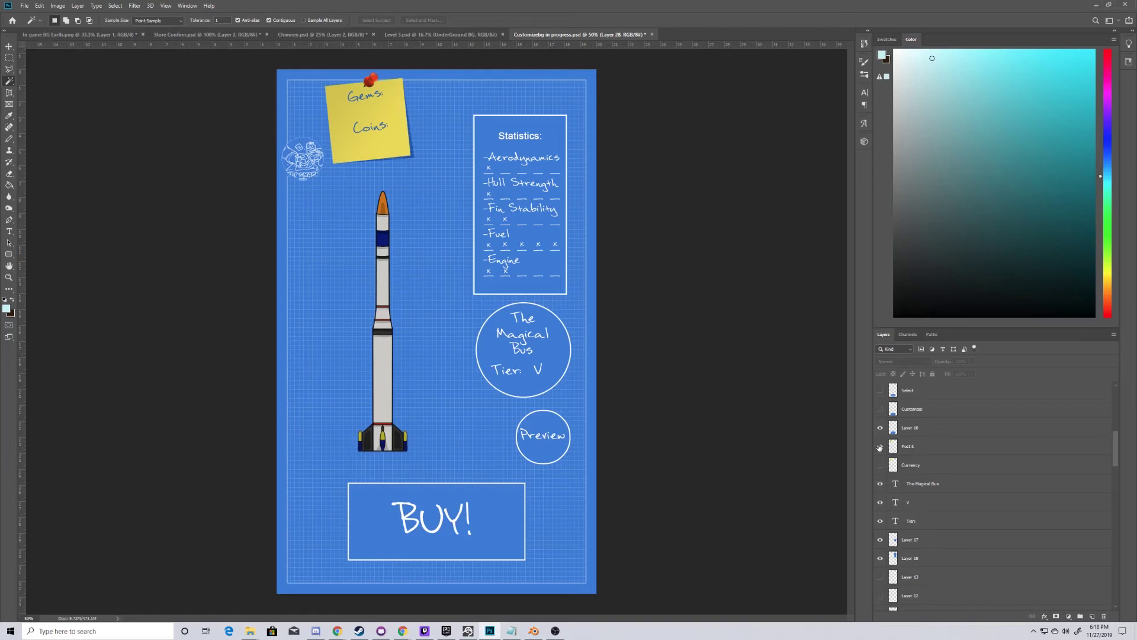
Examine the layers behind the rocket purchase screen with its statistics, preview and BUY! elements.
scroll(936, 432, up, 5)
scroll(936, 431, down, 10)
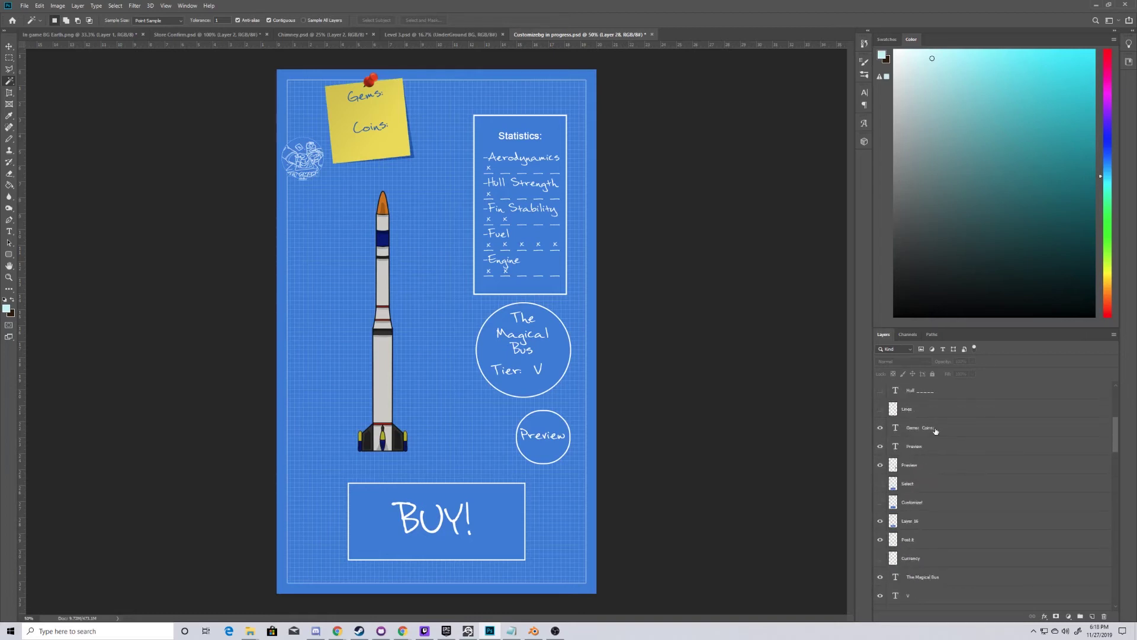
scroll(951, 413, up, 10)
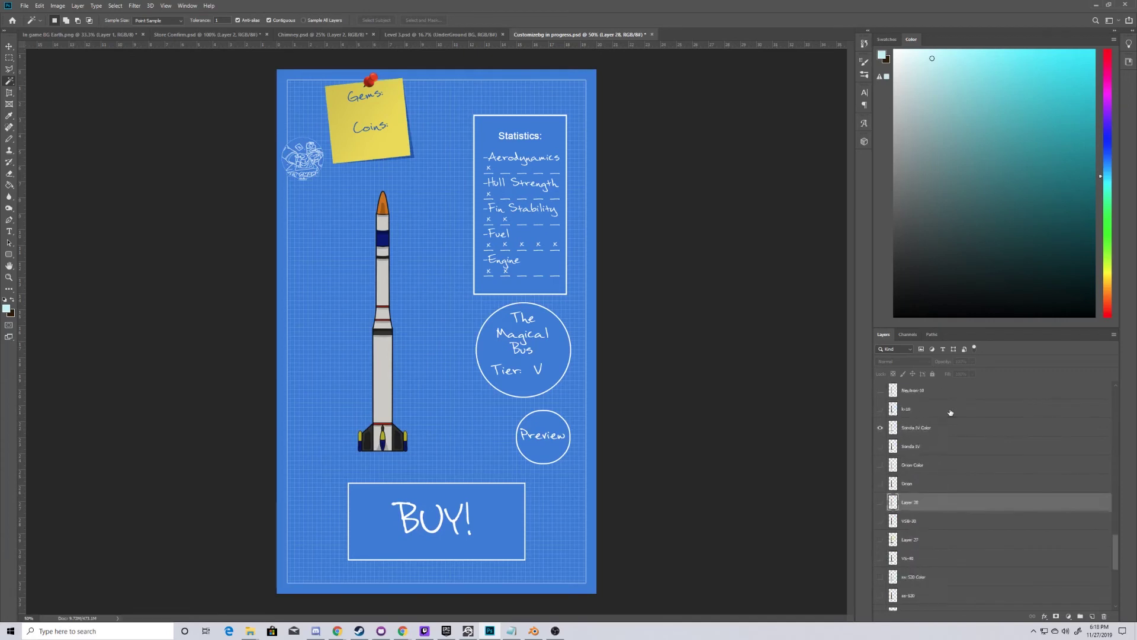
scroll(950, 414, down, 8)
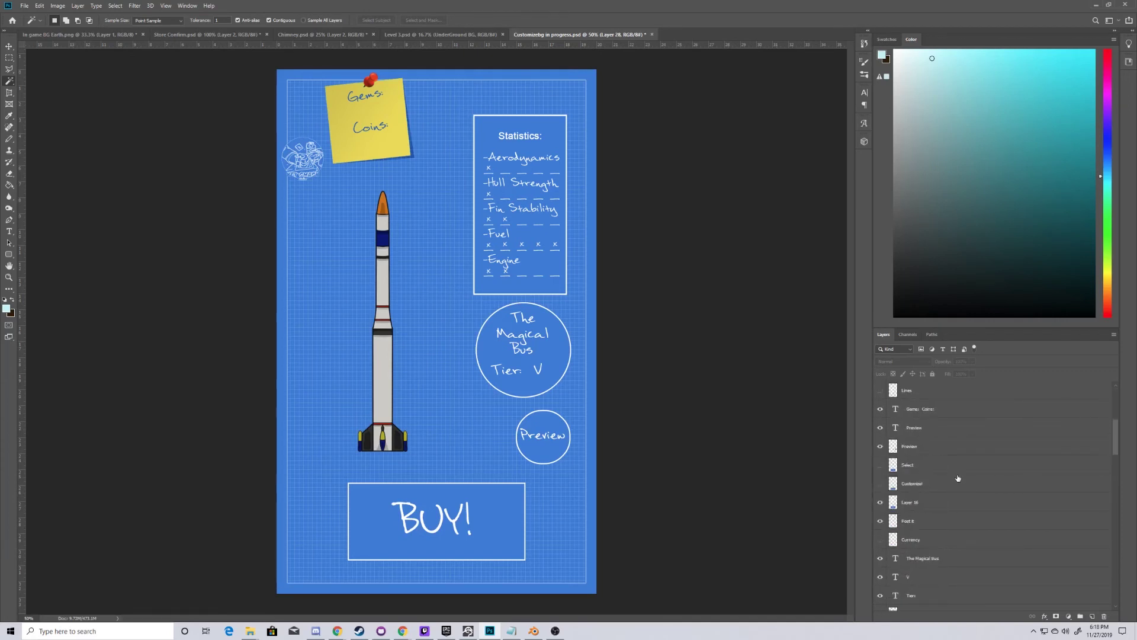
scroll(957, 478, down, 5)
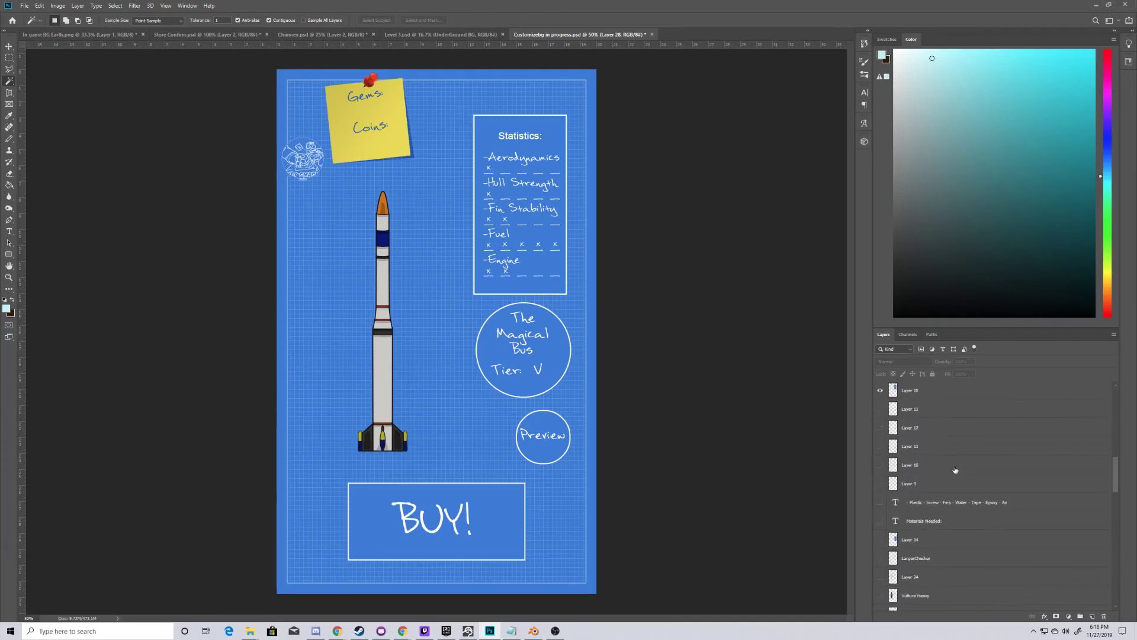
scroll(955, 470, down, 4)
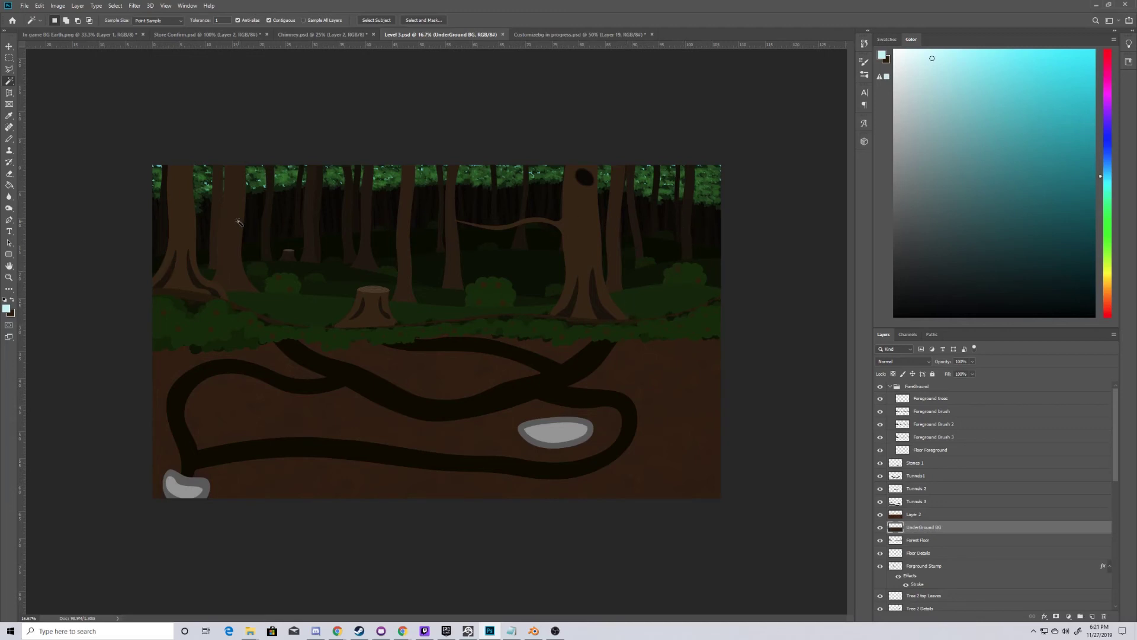
Choose the custom tree brush preset for the Pencil tool, test-stamp a pale cyan tree on UnderGround BG, and undo the stamp.
click(10, 141)
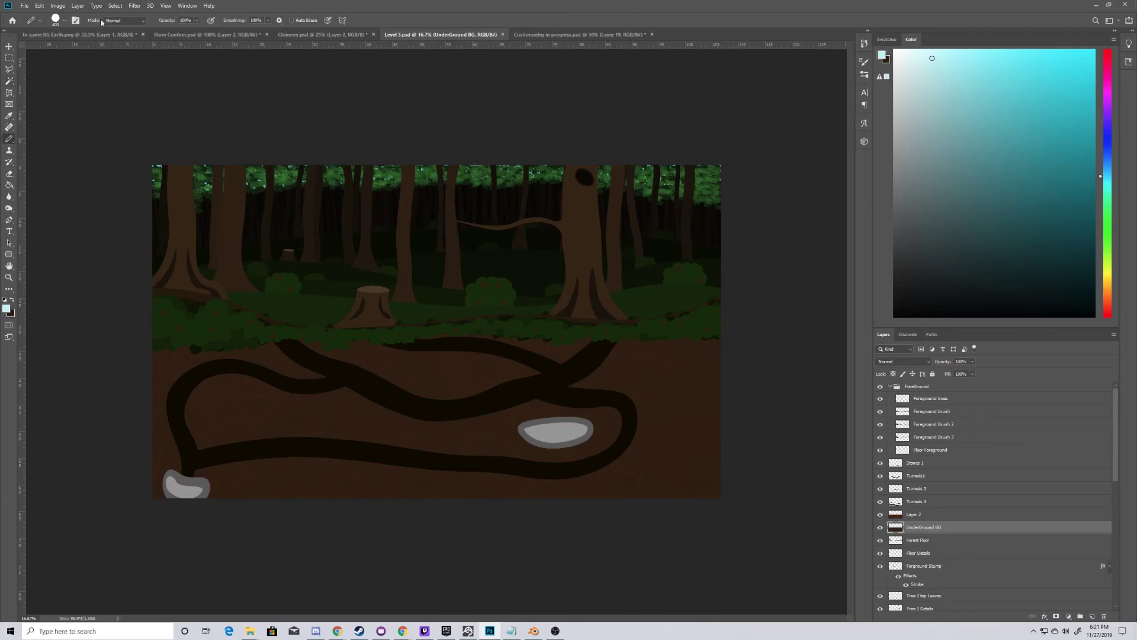
click(65, 21)
scroll(354, 146, down, 2)
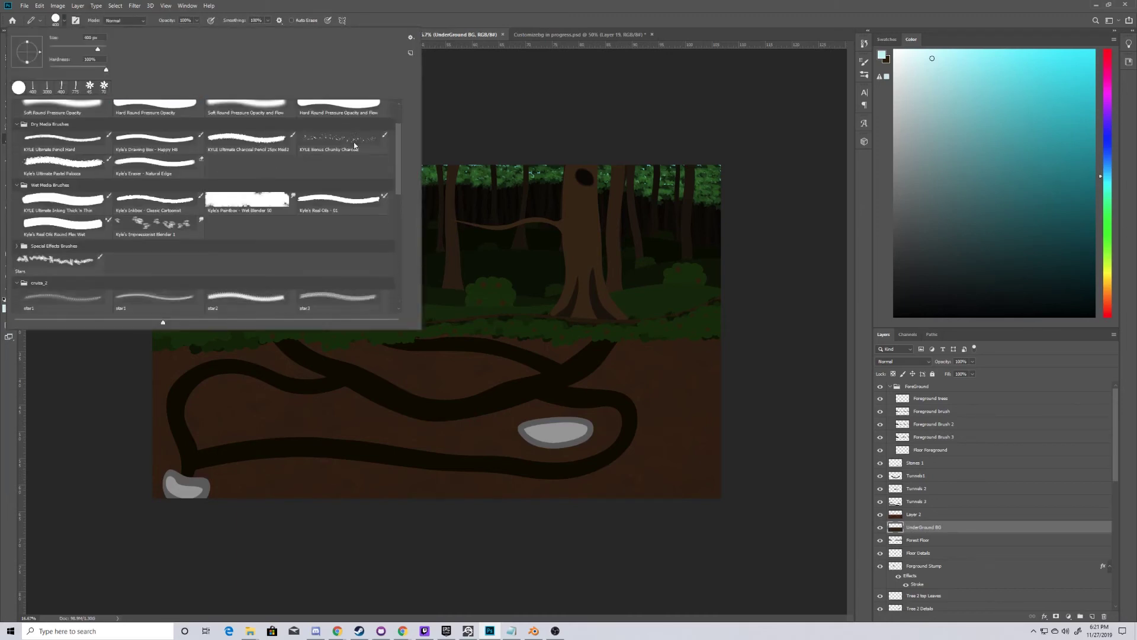
drag(397, 144, 393, 293)
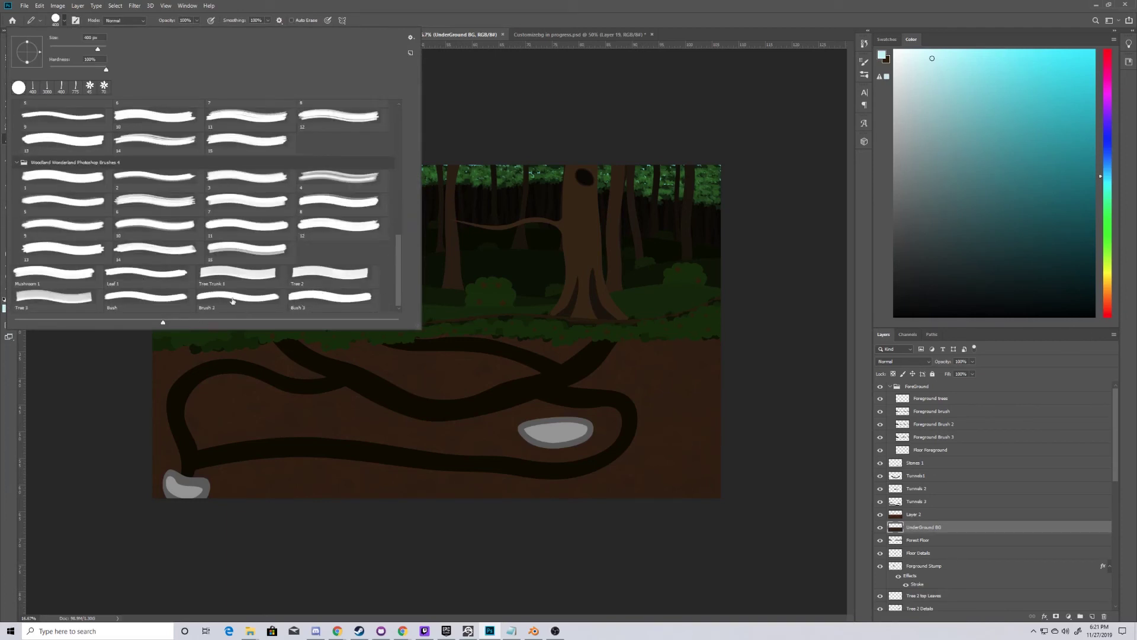
click(51, 298)
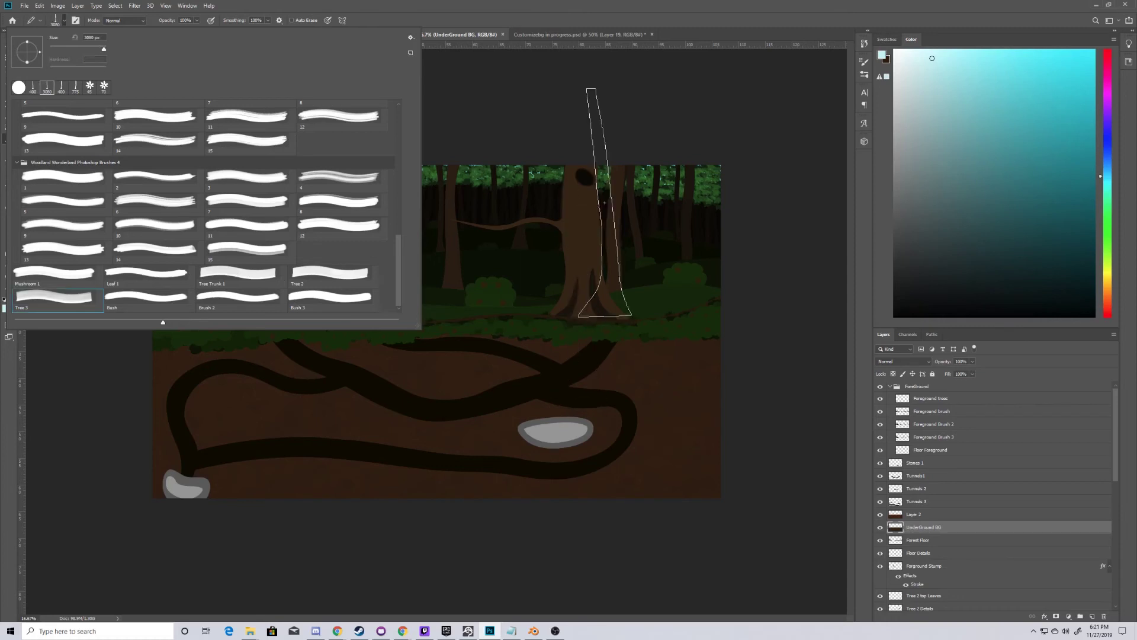
click(656, 245)
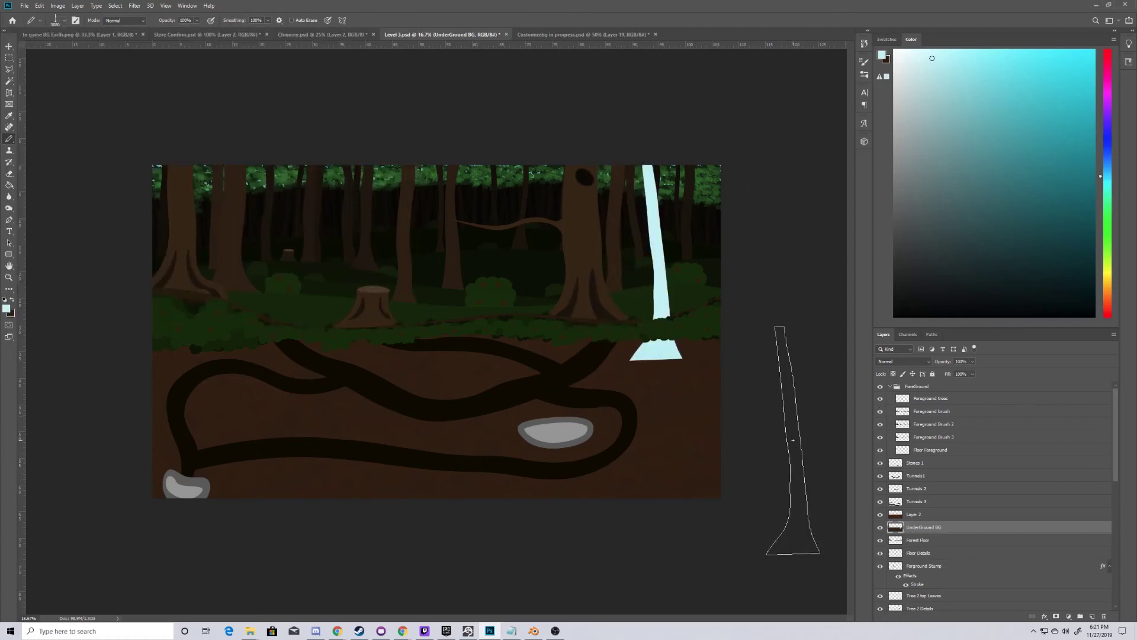
key(ctrl+z)
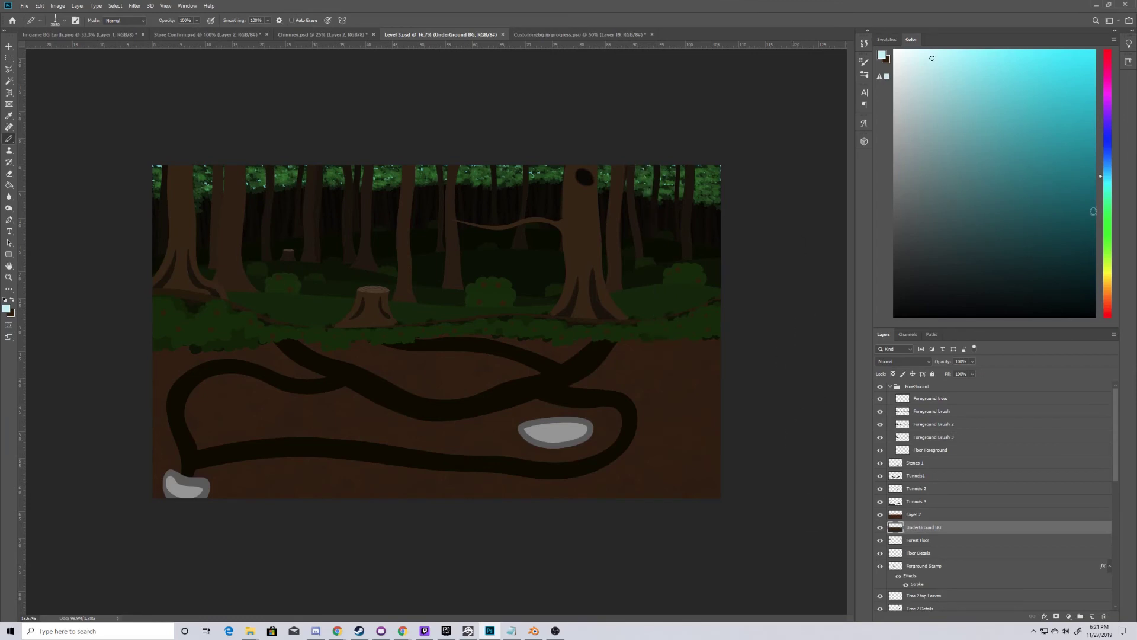
Set the foreground color to dark brown, test-stamp a tree beside the large trunk in the forest, and undo the stamp.
drag(1109, 288, 1111, 294)
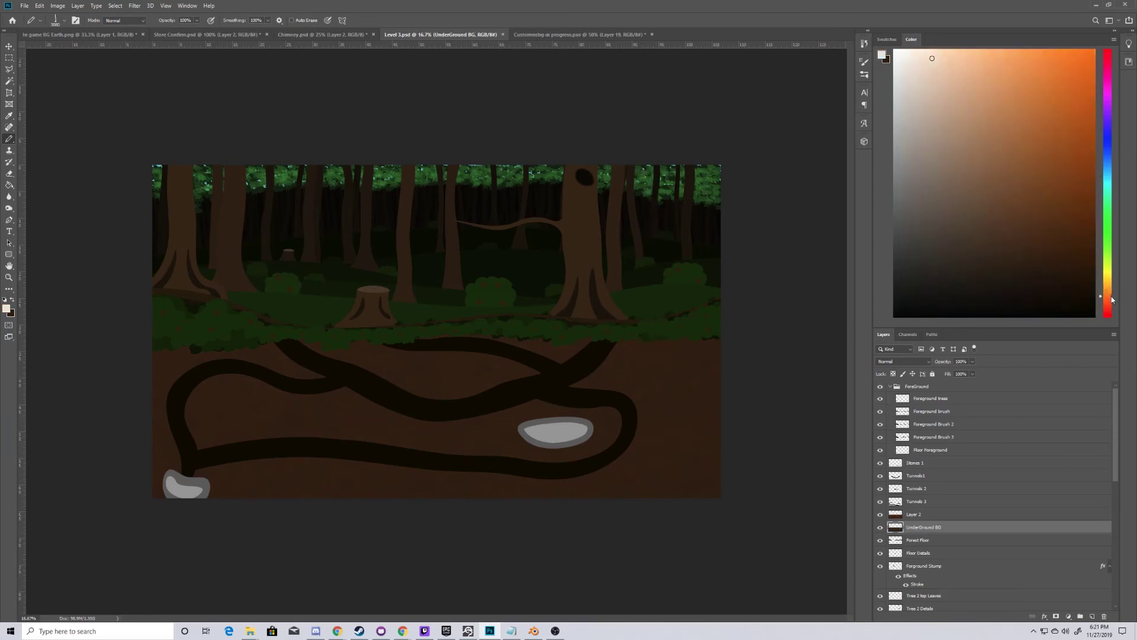
drag(1078, 254, 1045, 248)
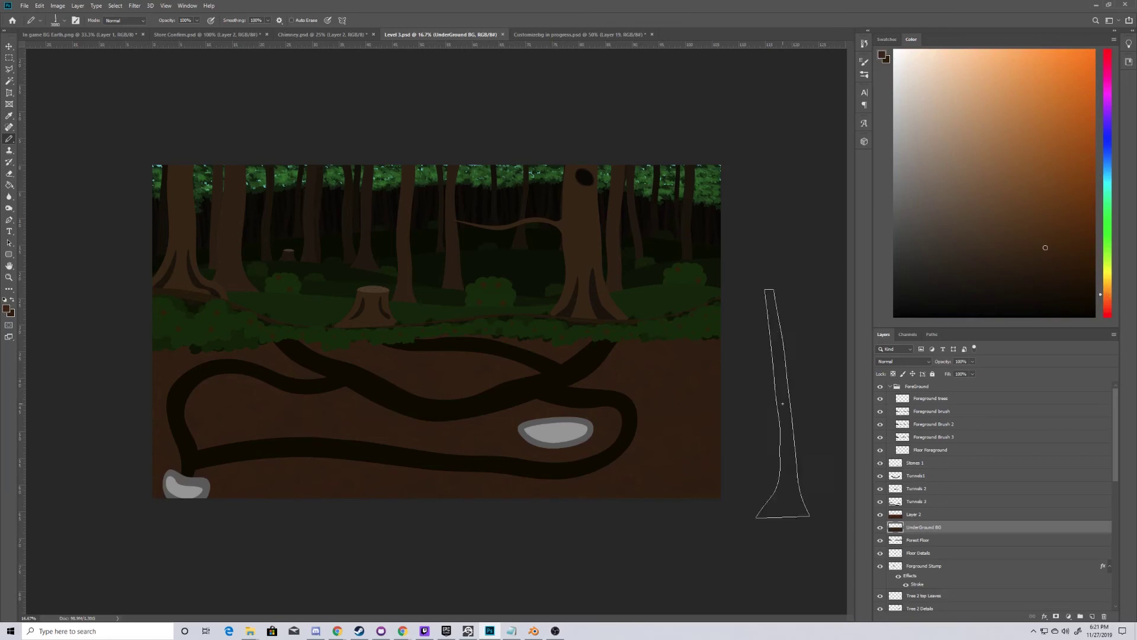
click(659, 235)
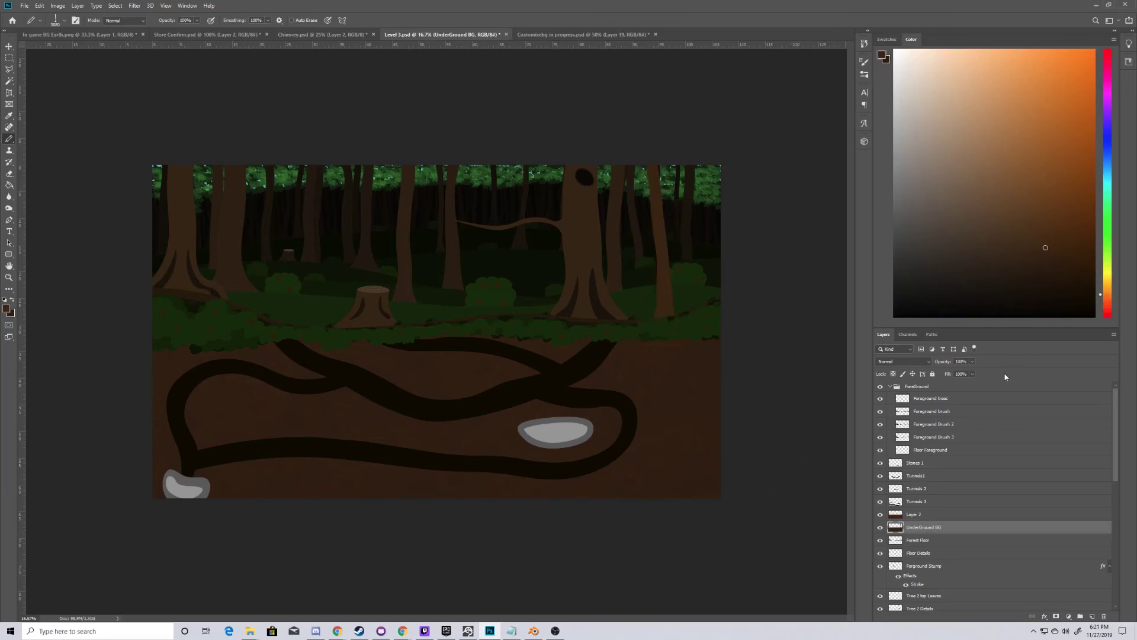
key(ctrl+z)
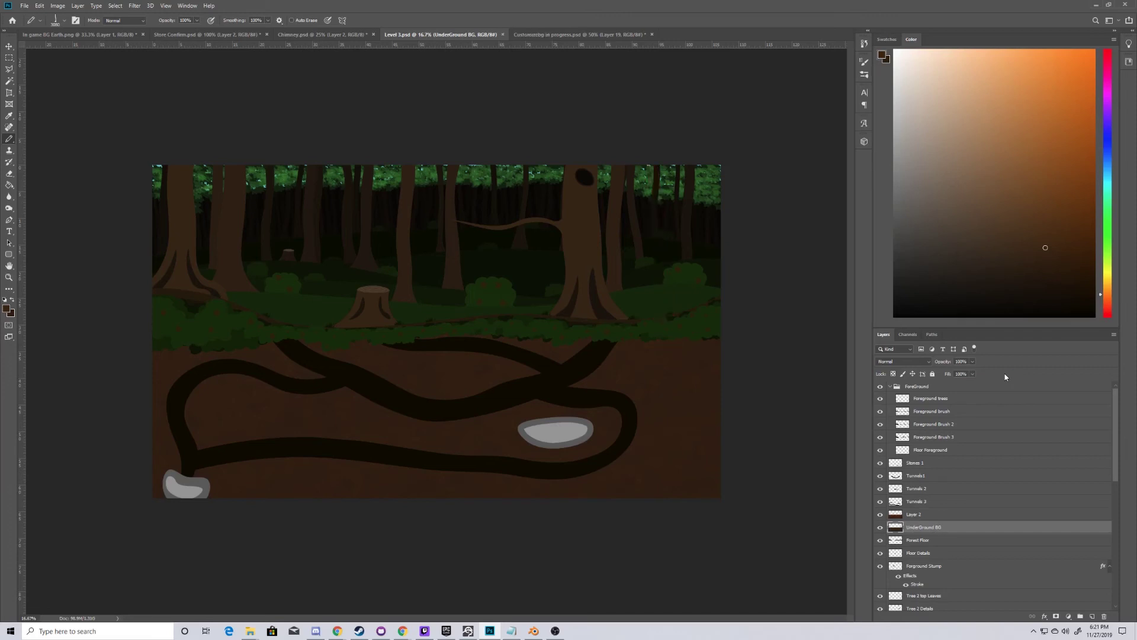
Create a new document and trace the tree trunk's left edge as an open path with the Curvature Pen tool.
key(ctrl+n)
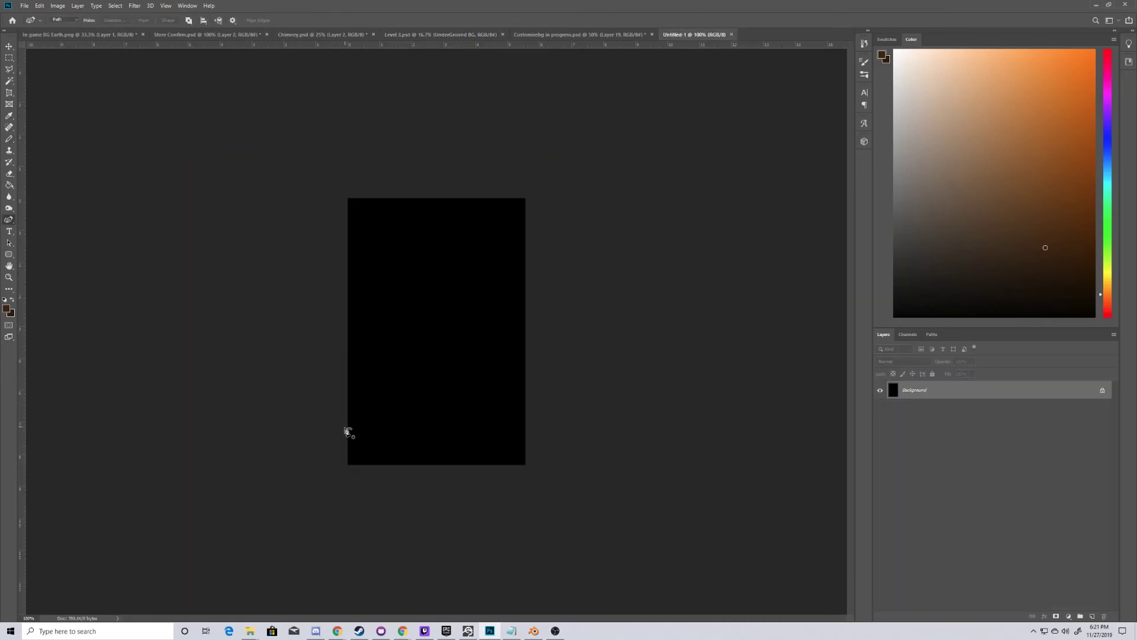
click(372, 453)
click(404, 422)
click(408, 362)
click(416, 275)
click(428, 212)
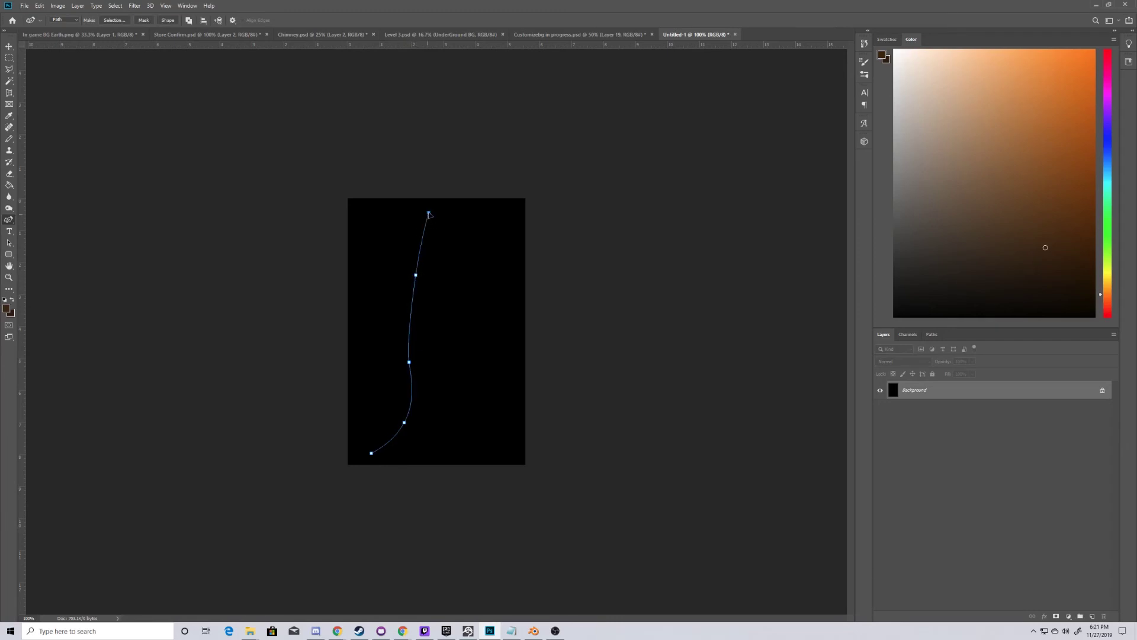
click(435, 186)
key(Escape)
Trace the trunk's right edge as a second open curved path, flaring outward at the base.
click(477, 449)
click(453, 415)
click(447, 362)
click(442, 314)
click(453, 248)
click(464, 191)
ctrl+click(496, 173)
Connect the two trunk edges into a closed outline with the Pen Tool and convert the path to a selection.
right_click(7, 223)
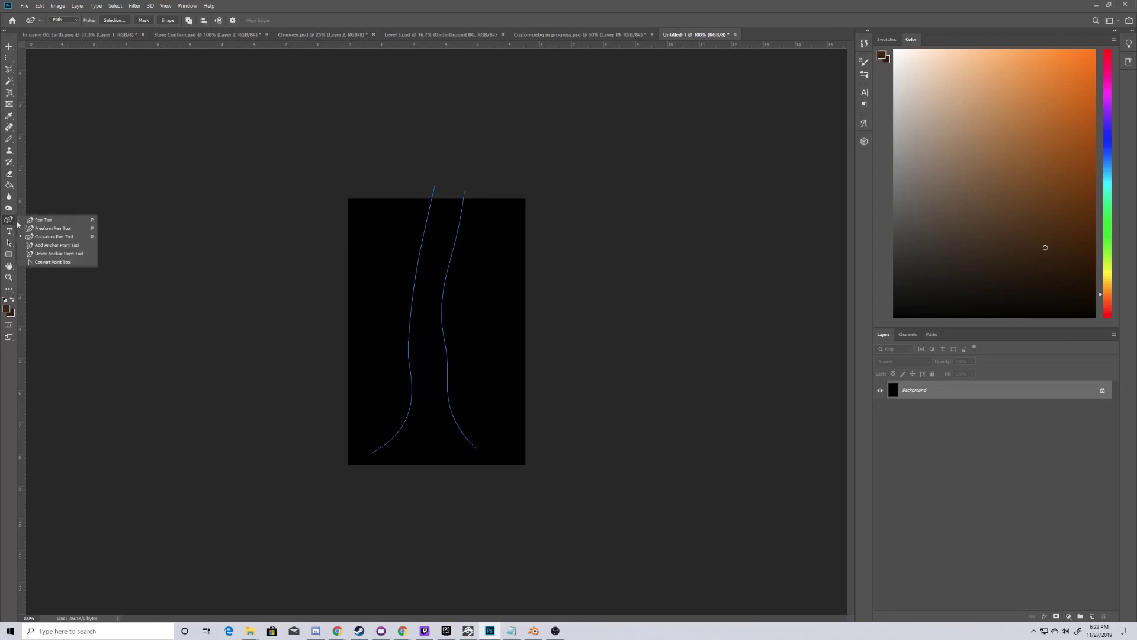
click(49, 219)
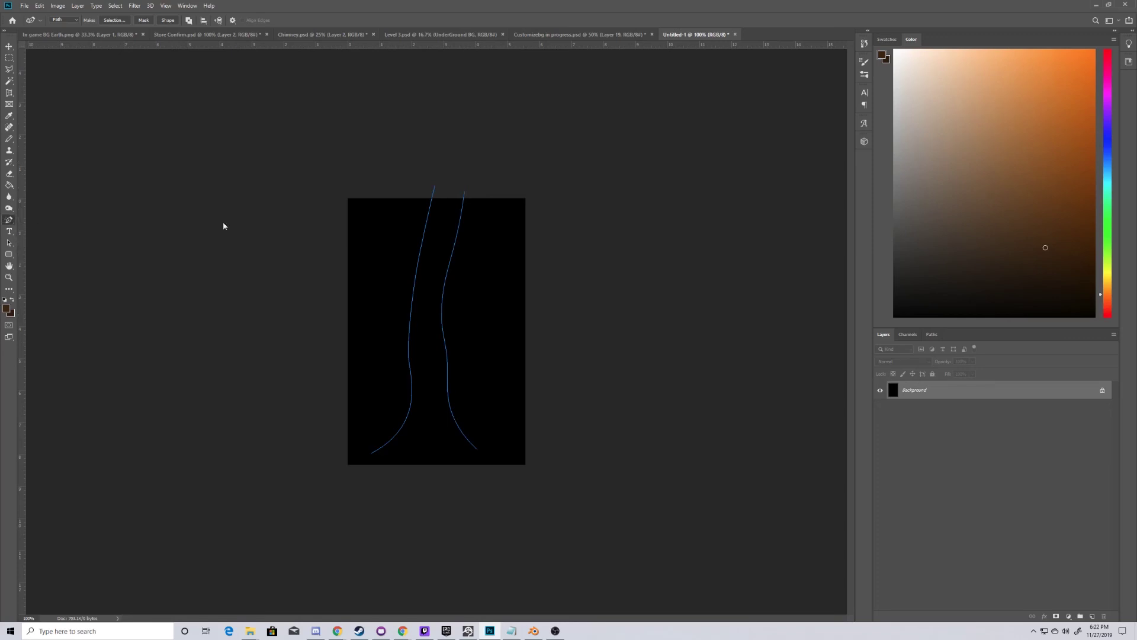
click(435, 187)
click(465, 191)
click(371, 453)
click(113, 19)
click(623, 182)
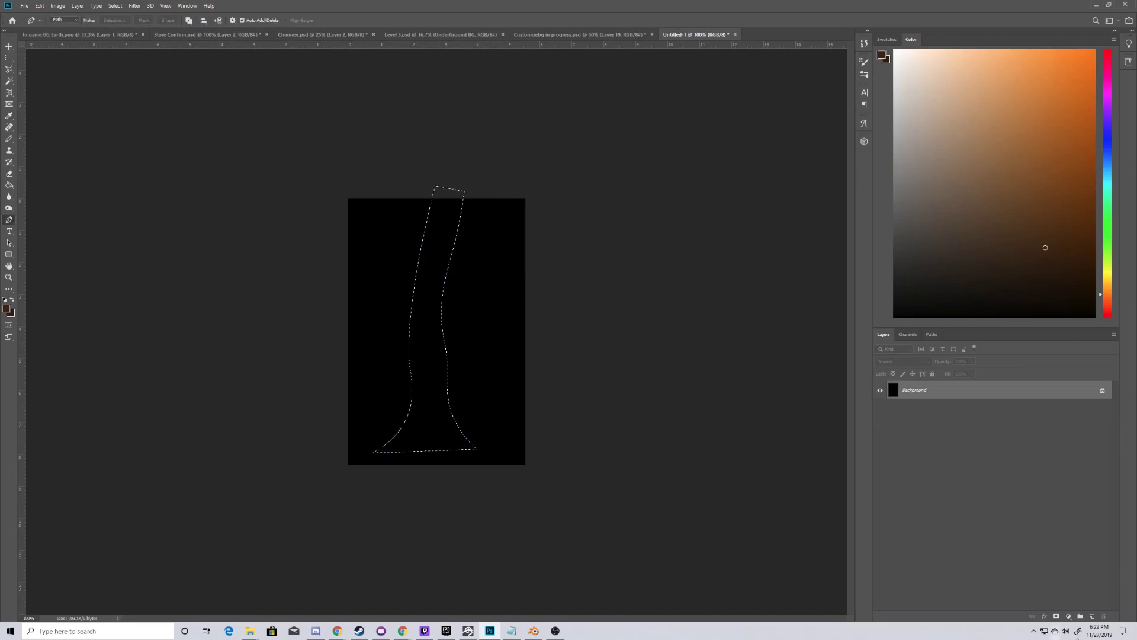
Add a new layer, paint the trunk selection dark brown with the Pencil tool, and deselect.
key(ctrl+shift+n)
key(Return)
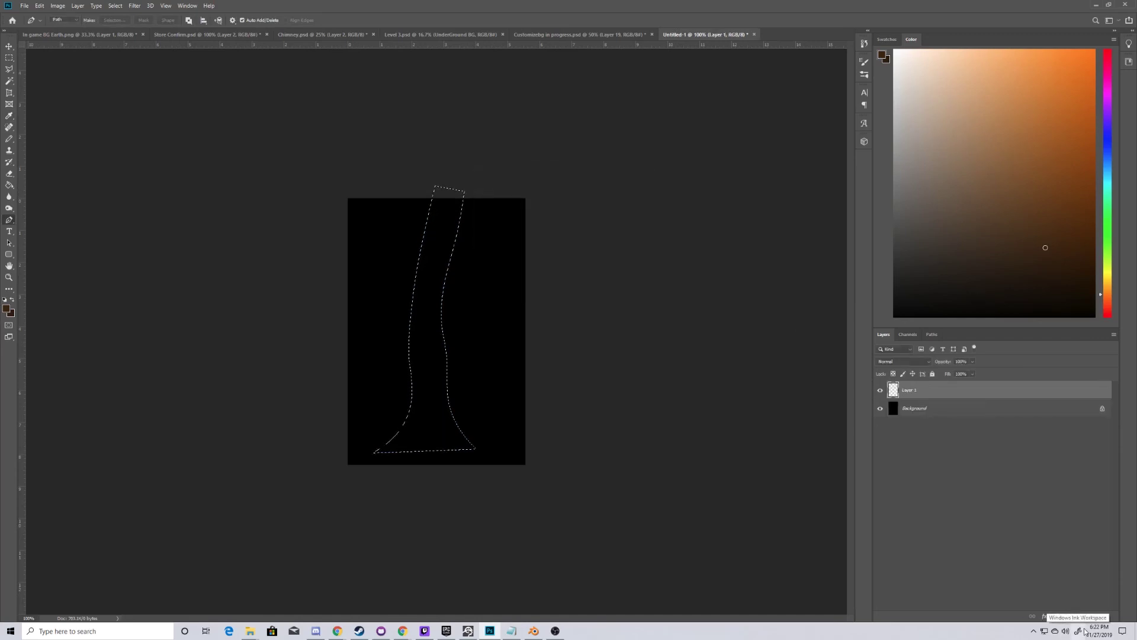
key(b)
mouse_move(470, 227)
mouse_down()
mouse_move(344, 503)
mouse_move(439, 204)
mouse_move(310, 504)
mouse_up()
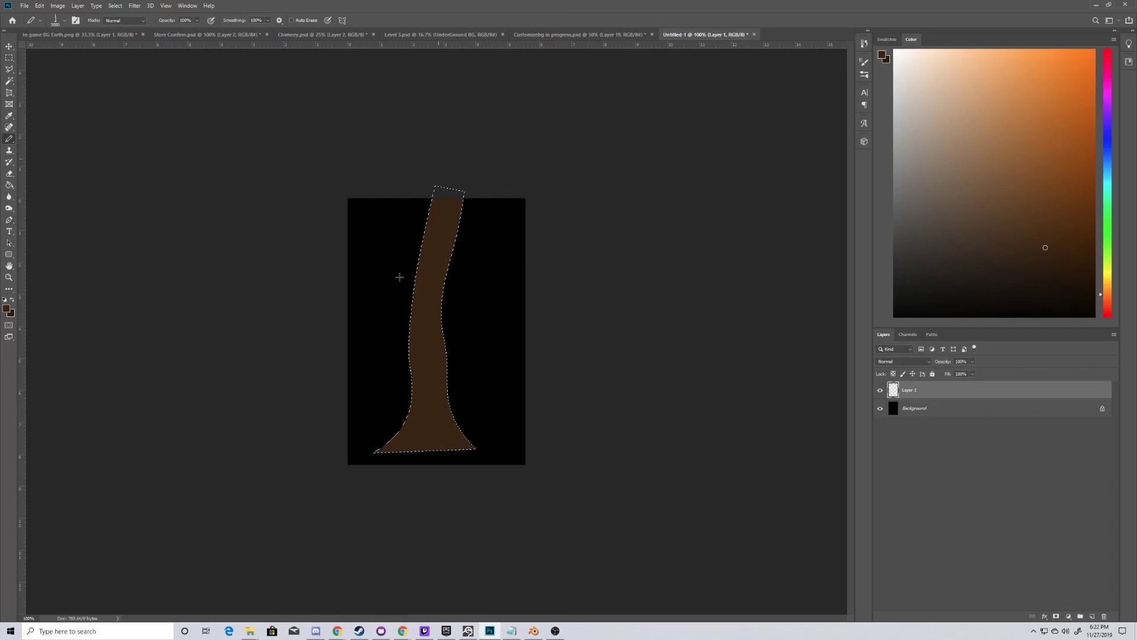
key(ctrl+d)
Select the brown trunk on Layer 1 with the Magic Wand and define it as a brush preset named Tree4.
key(w)
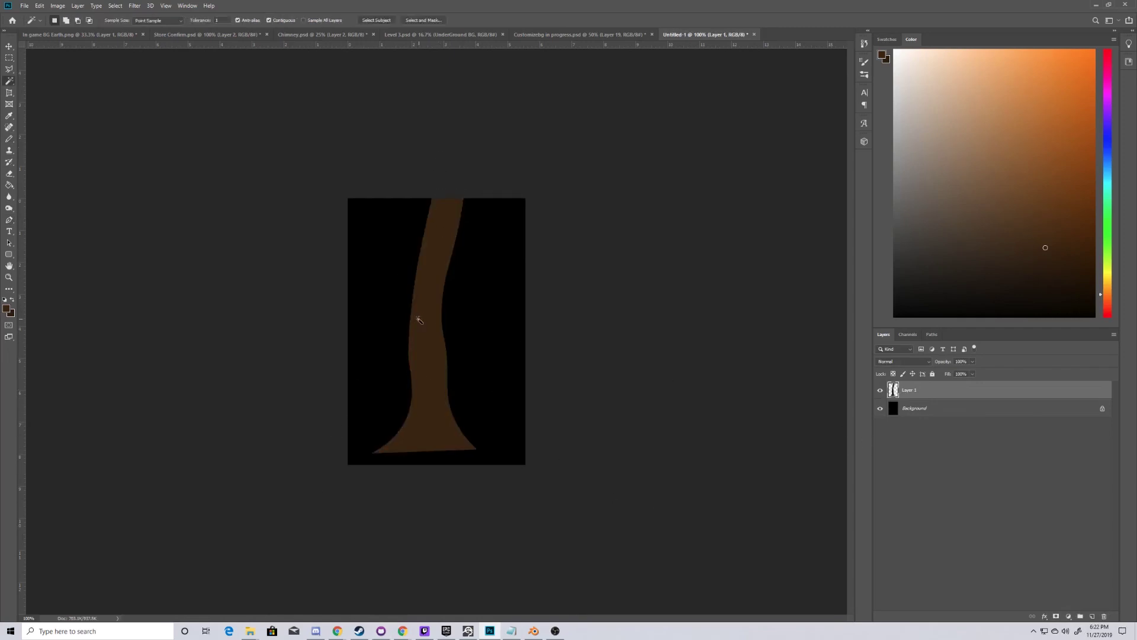
click(418, 323)
click(39, 5)
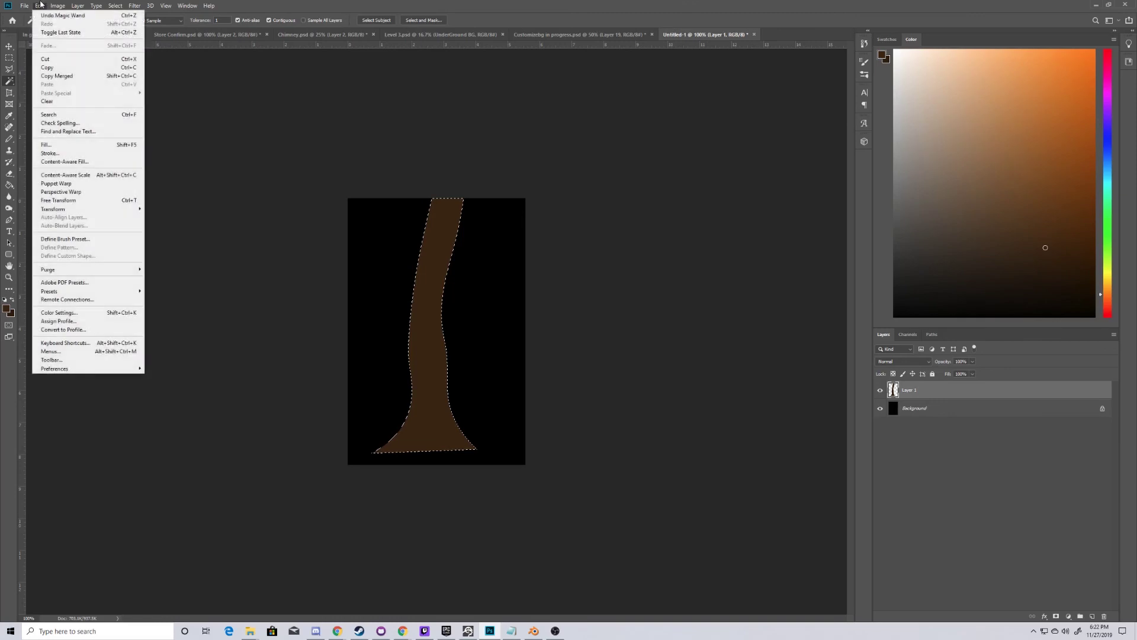
click(53, 239)
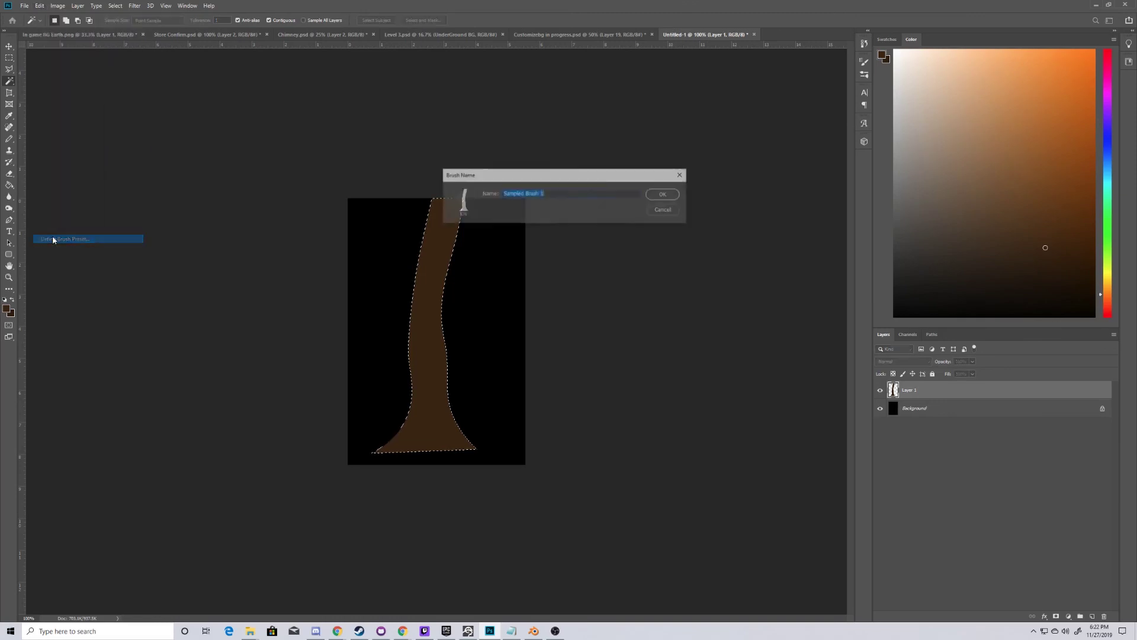
text(Tree4)
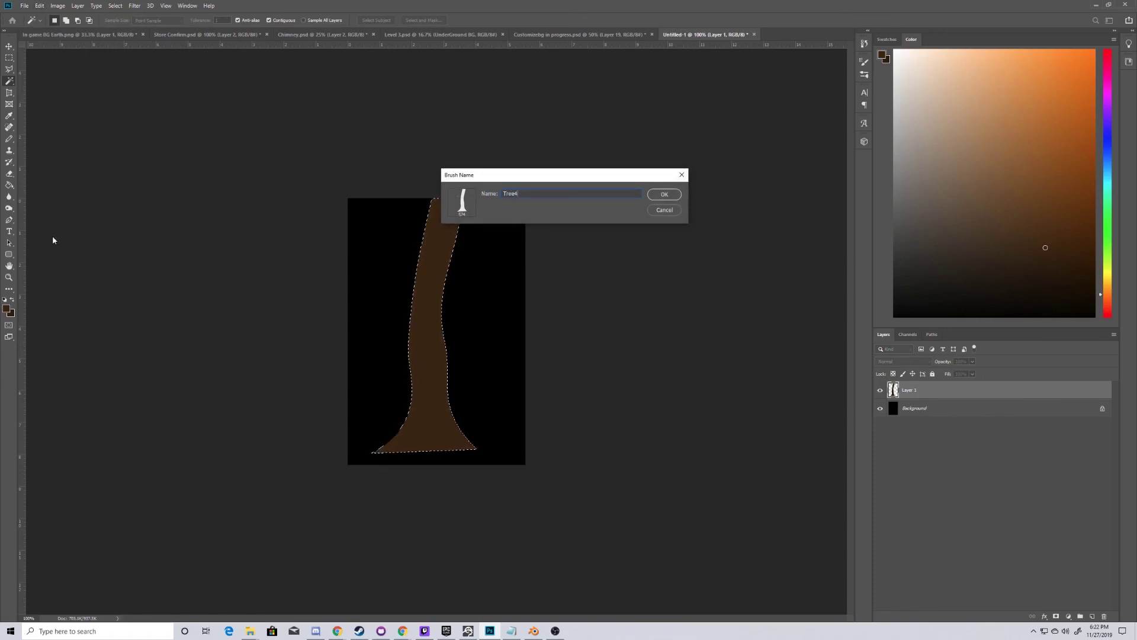
key(Return)
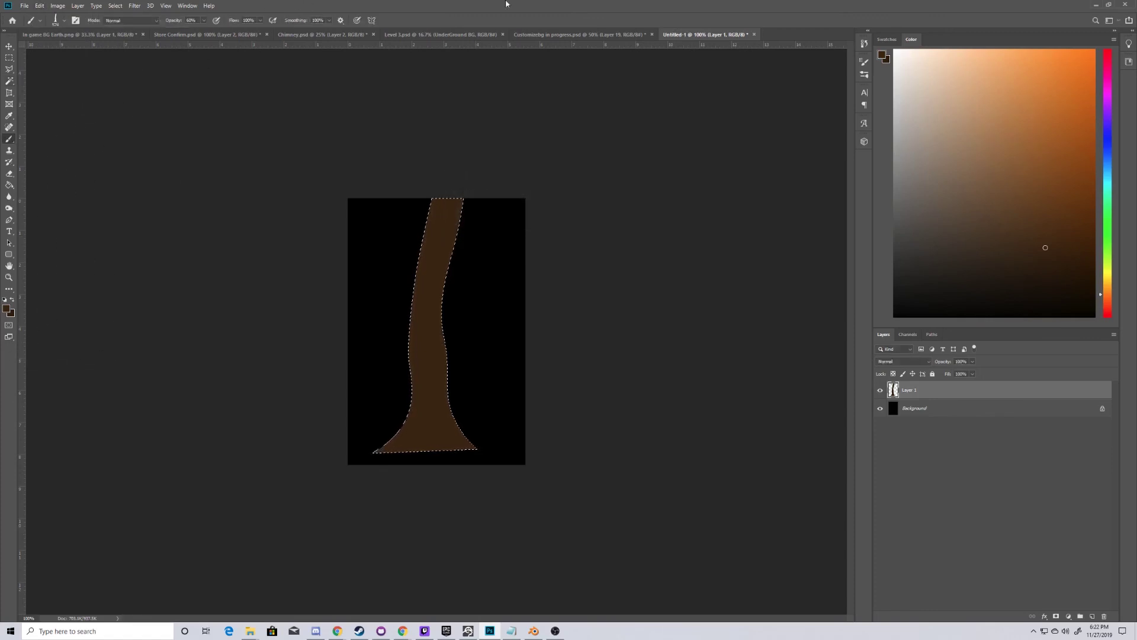
In Level 3.psd, try stamping an enlarged tree with the Brush tool over the far-right bush, and undo the stamp.
click(474, 34)
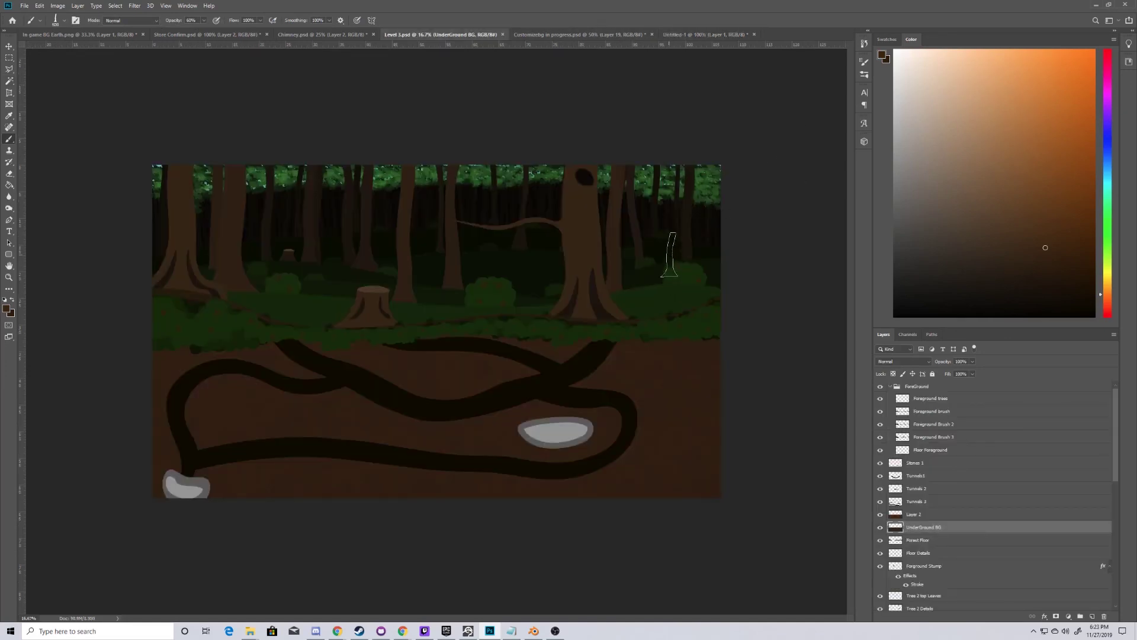
key(bracketright)
key(bracketright)
key(bracketright)
key(bracketright)
key(bracketright)
key(bracketright)
key(bracketright)
key(bracketright)
key(bracketright)
key(bracketright)
key(bracketright)
key(bracketright)
key(bracketright)
key(bracketright)
key(bracketright)
key(bracketright)
click(674, 233)
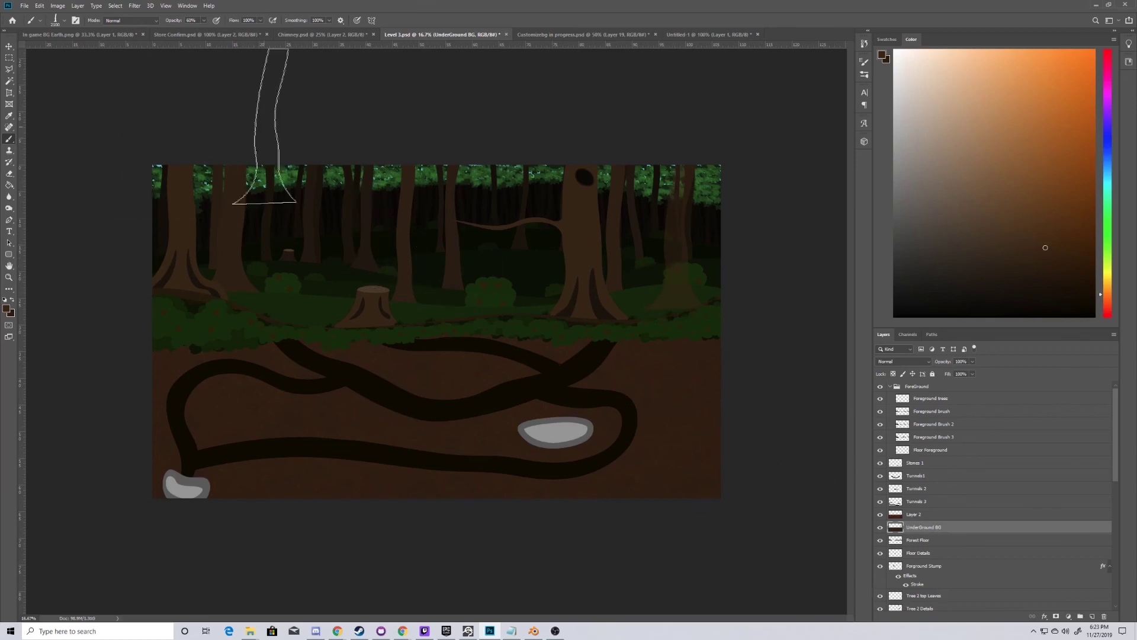
key(ctrl+z)
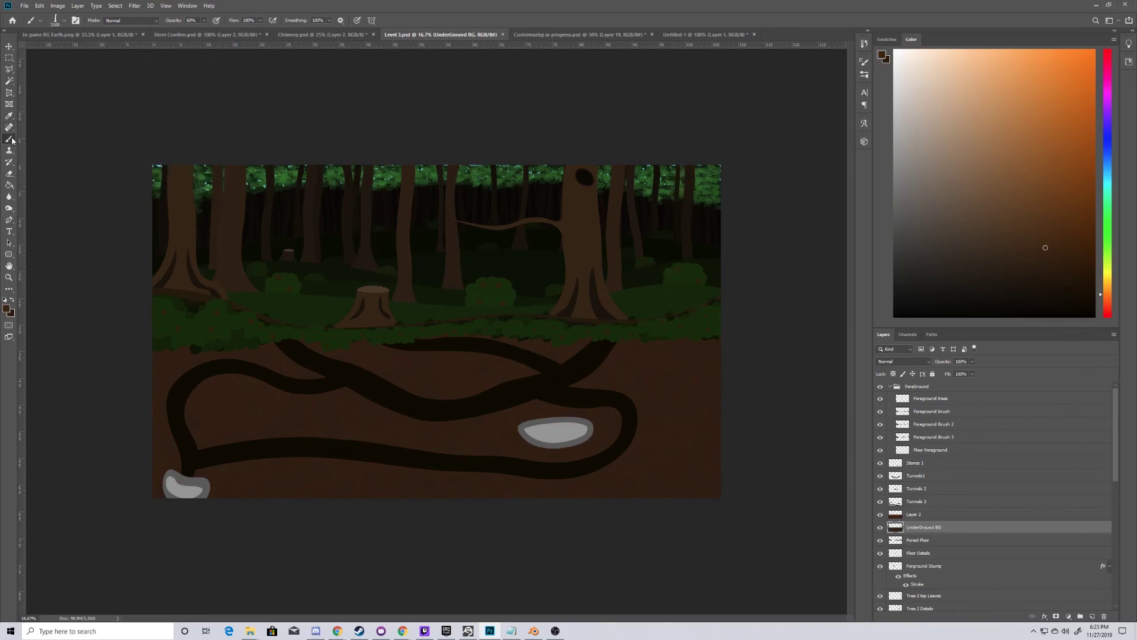
Switch to the Pencil tool and choose the Tree4 brush preset.
right_click(11, 140)
click(37, 147)
click(64, 22)
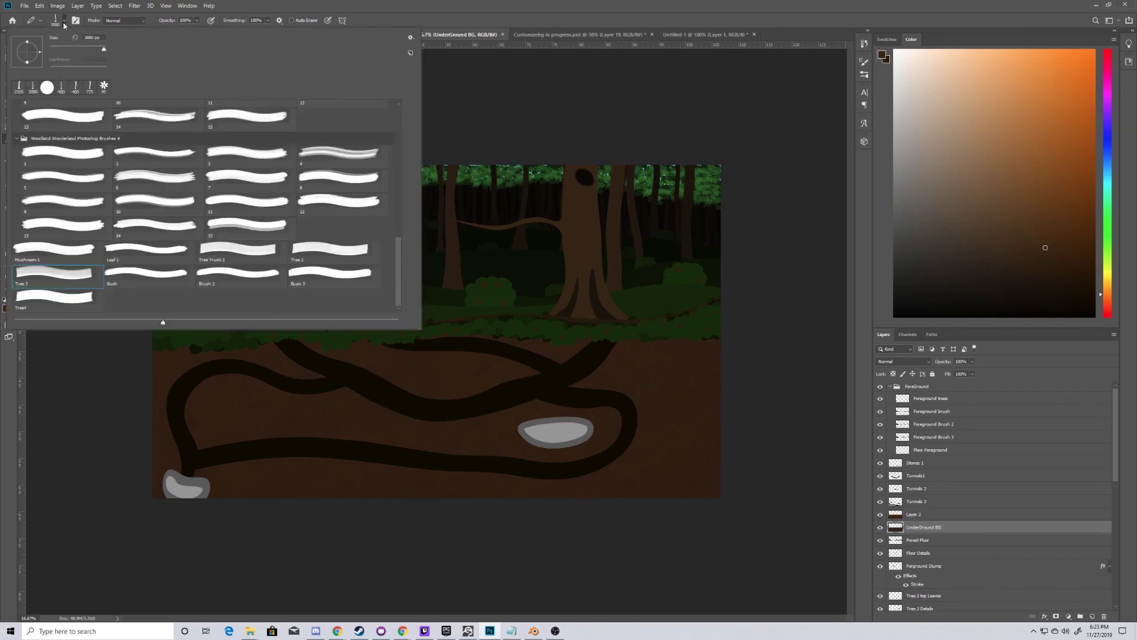
click(40, 302)
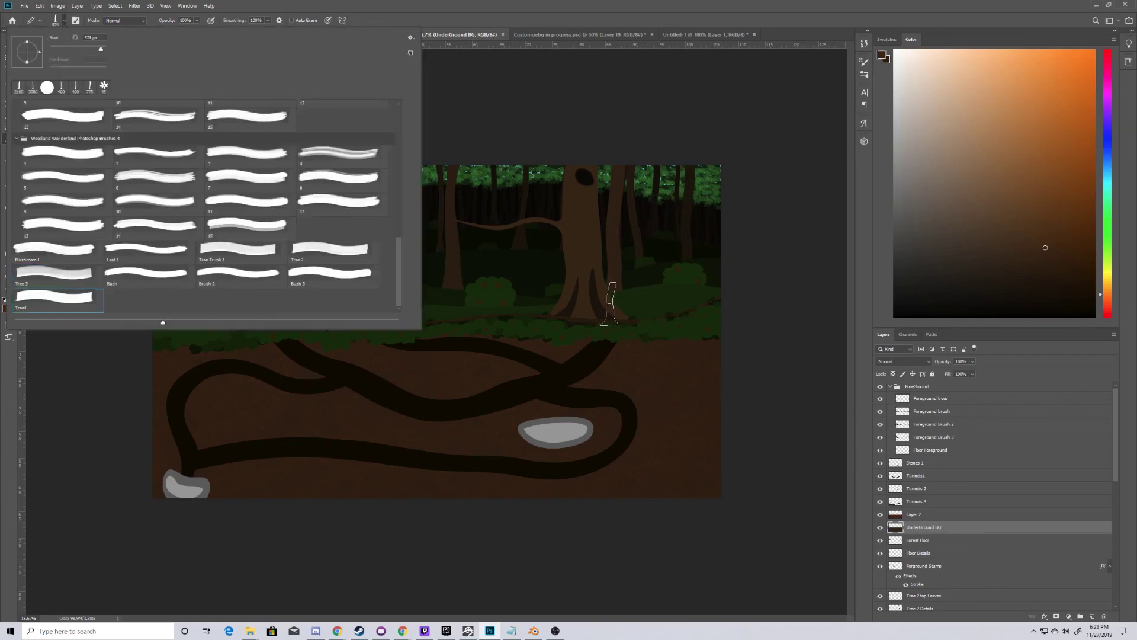
click(625, 3)
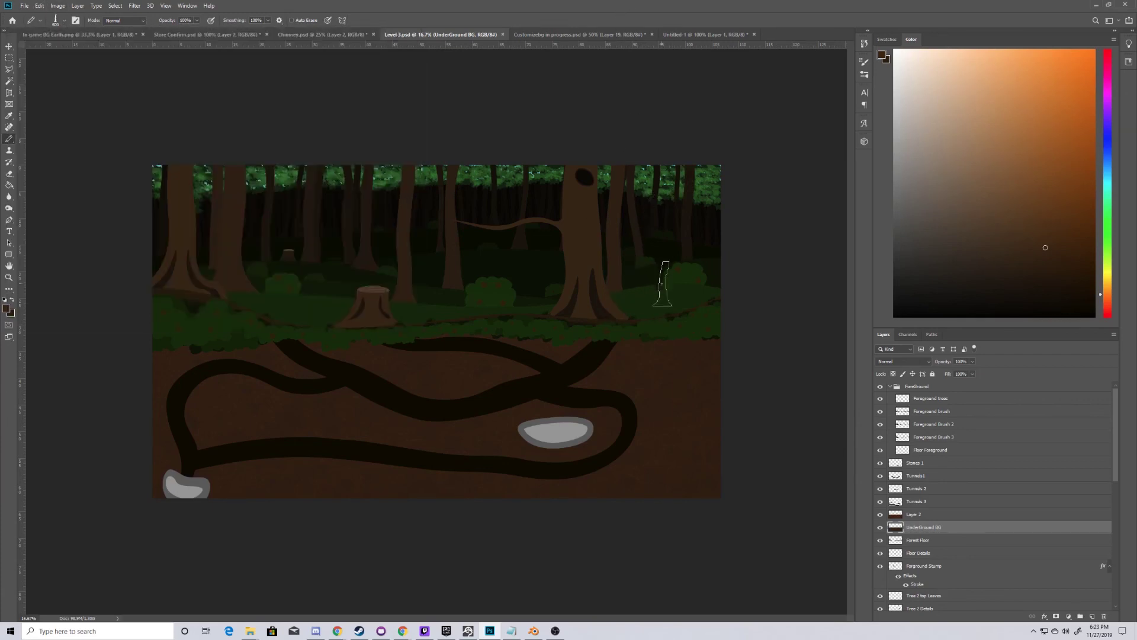
Enlarge the Tree4 pencil tip, stamp a solid trunk over the forest's far-right bush, and undo the stamp.
key(bracketright)
key(bracketright)
key(bracketright)
key(bracketright)
key(bracketright)
key(bracketright)
key(bracketright)
key(bracketright)
key(bracketright)
key(bracketright)
key(bracketright)
key(bracketright)
key(bracketright)
key(bracketright)
key(bracketright)
key(bracketright)
key(bracketright)
key(bracketright)
click(674, 242)
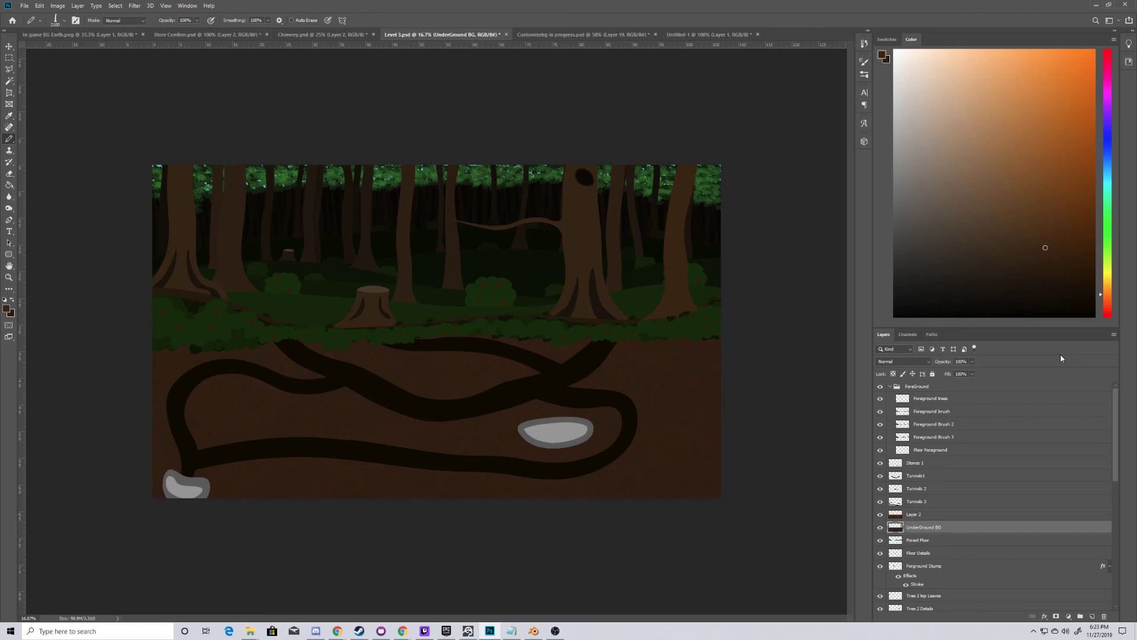
key(ctrl+z)
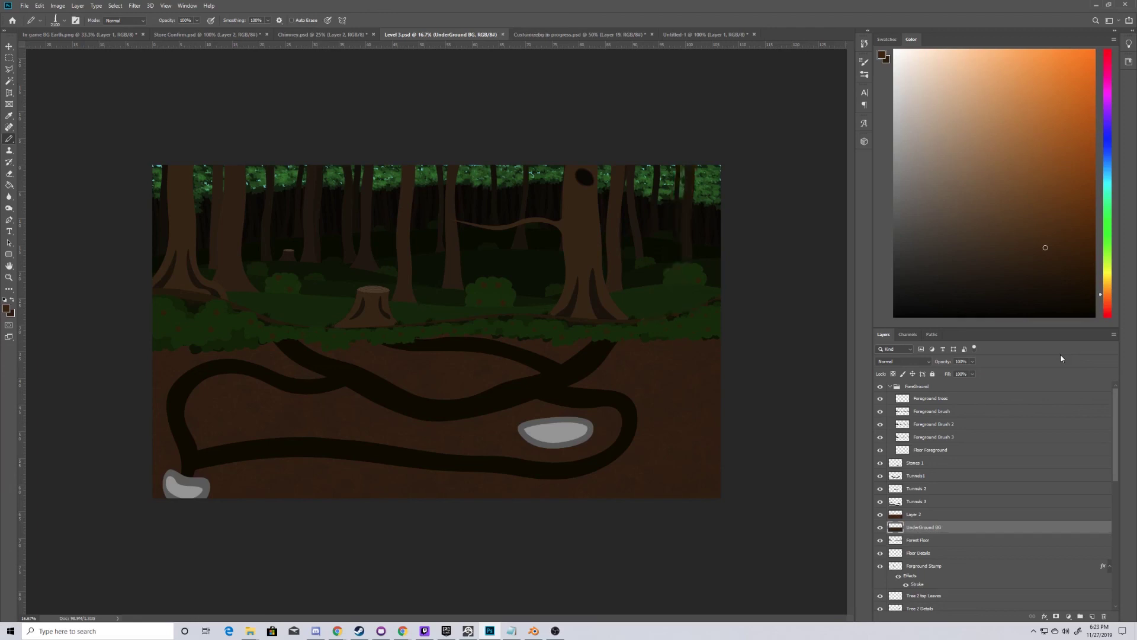